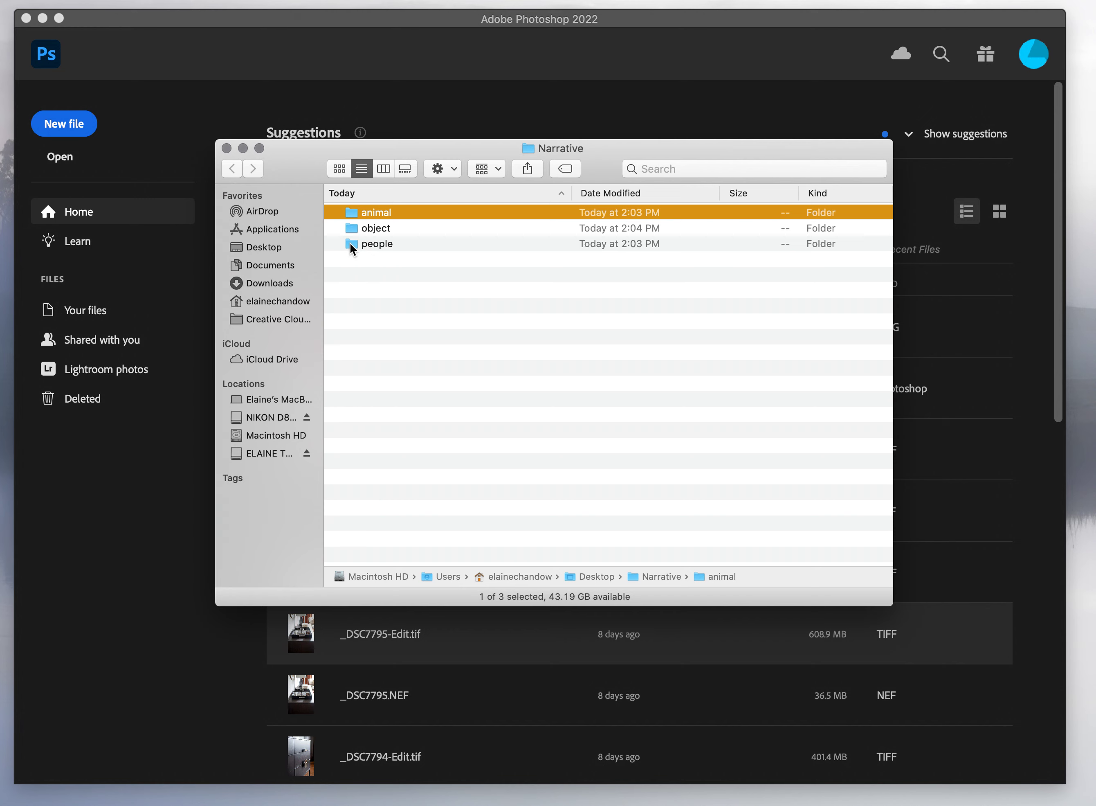
Open the third portrait JPEG in the people folder in Photoshop.
double_click(350, 244)
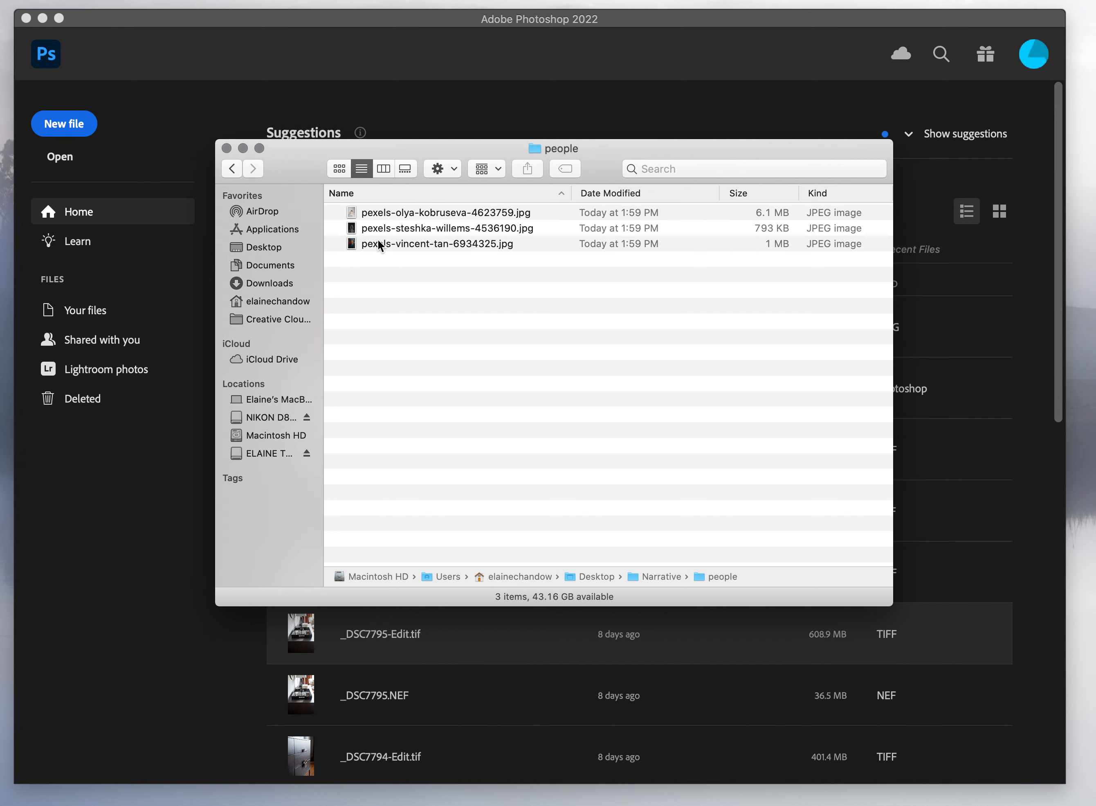
click(419, 244)
right_click(421, 243)
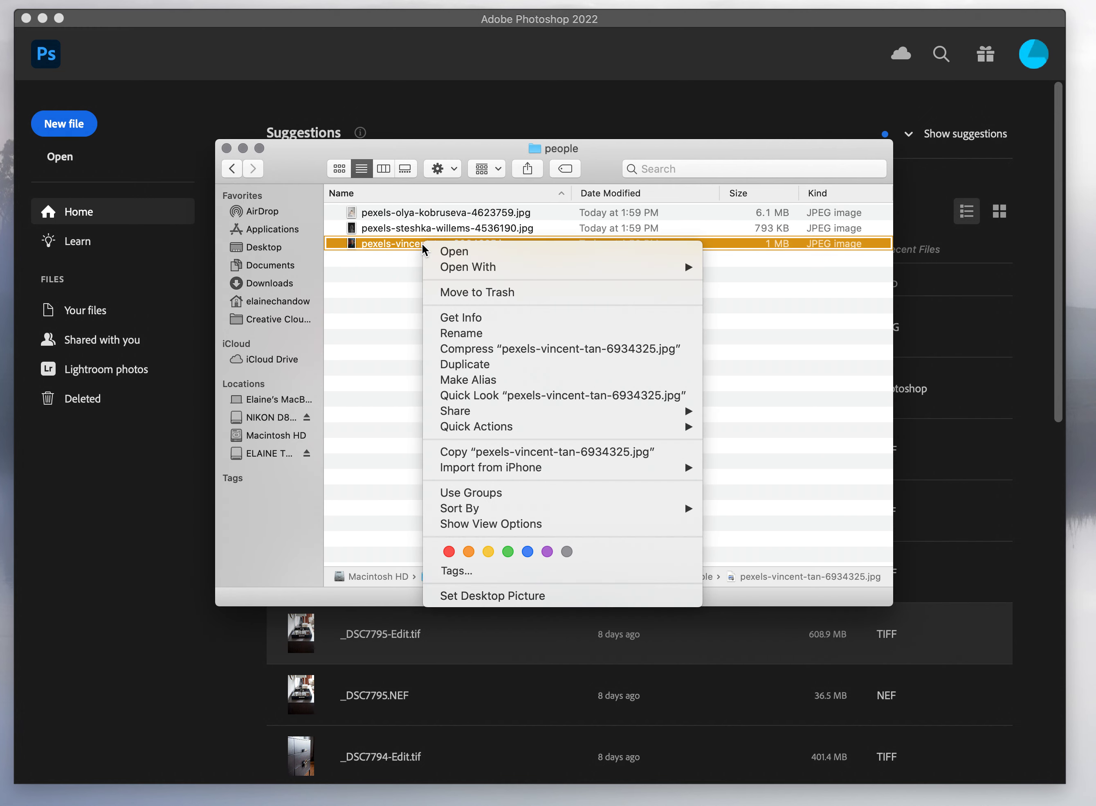
mouse_move(645, 271)
click(757, 311)
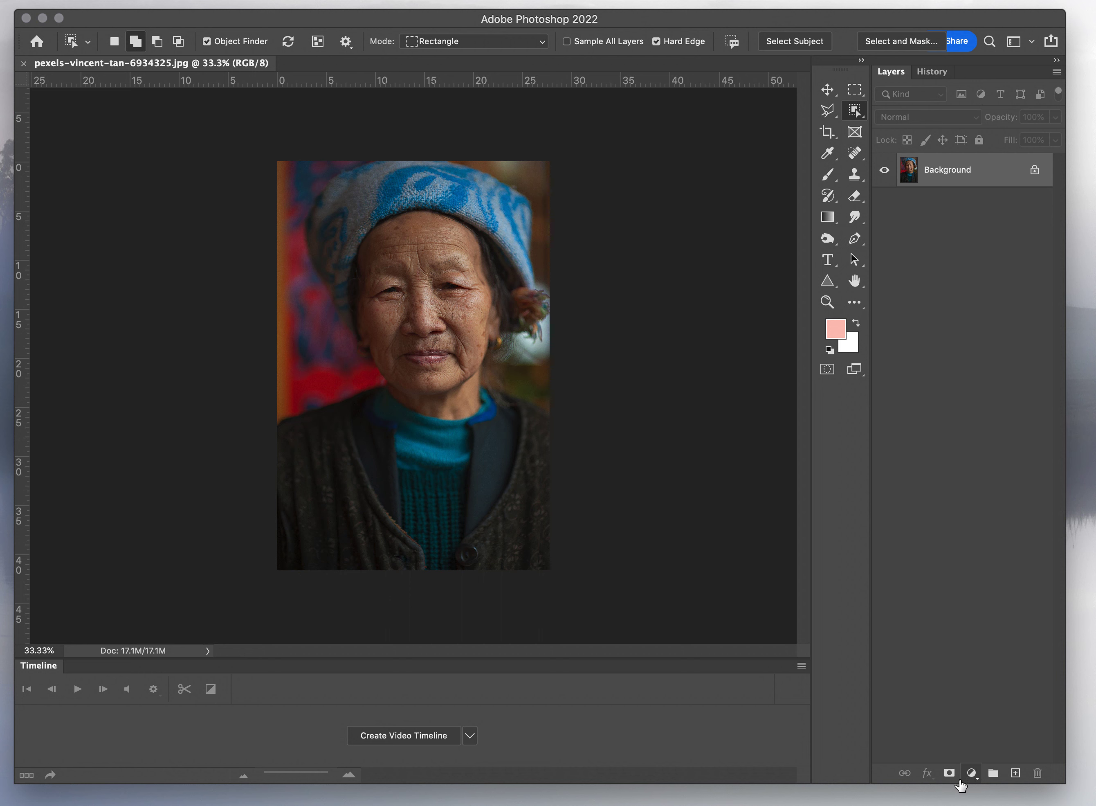
Add a Curves adjustment layer above the Background layer, close its properties and hide the new layer.
click(972, 774)
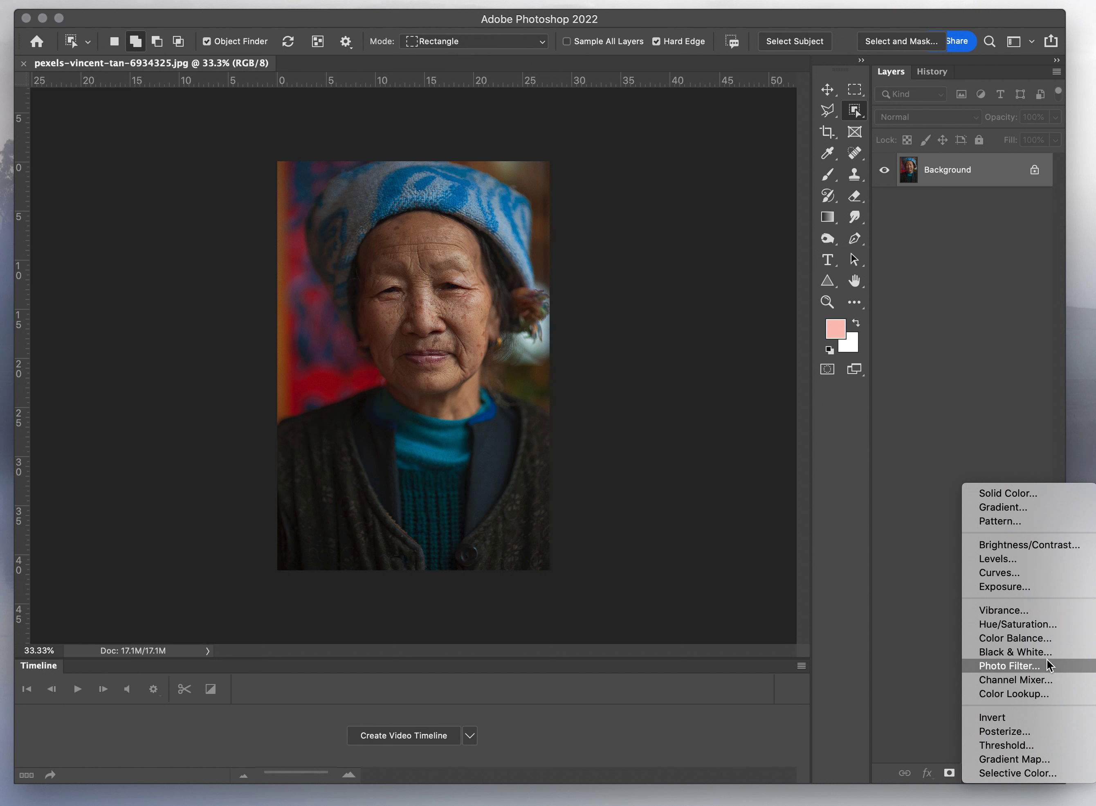
click(1040, 575)
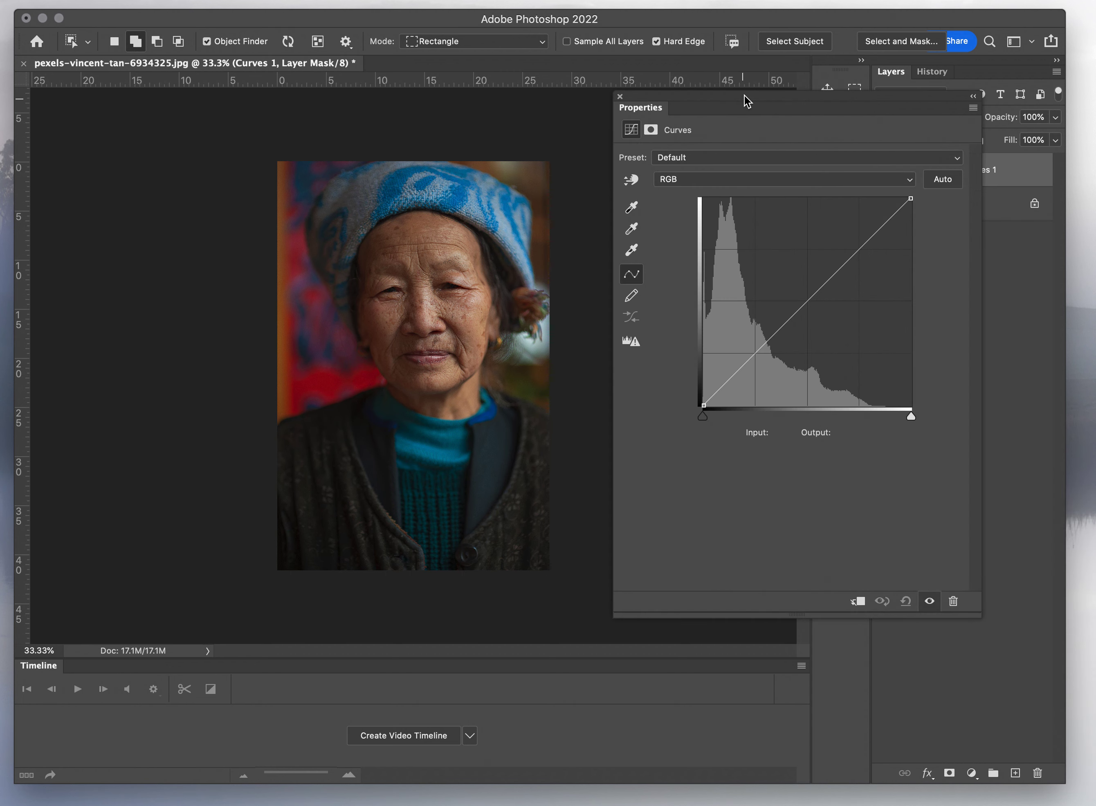
drag(723, 104, 711, 109)
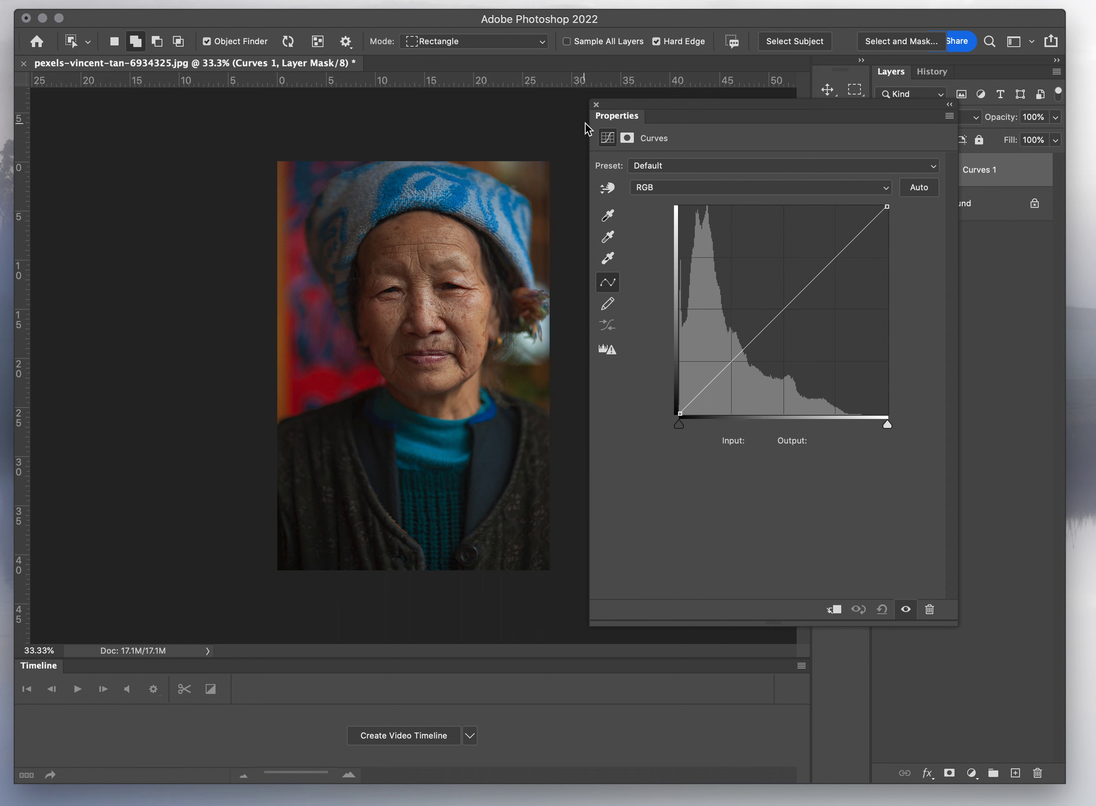
click(597, 105)
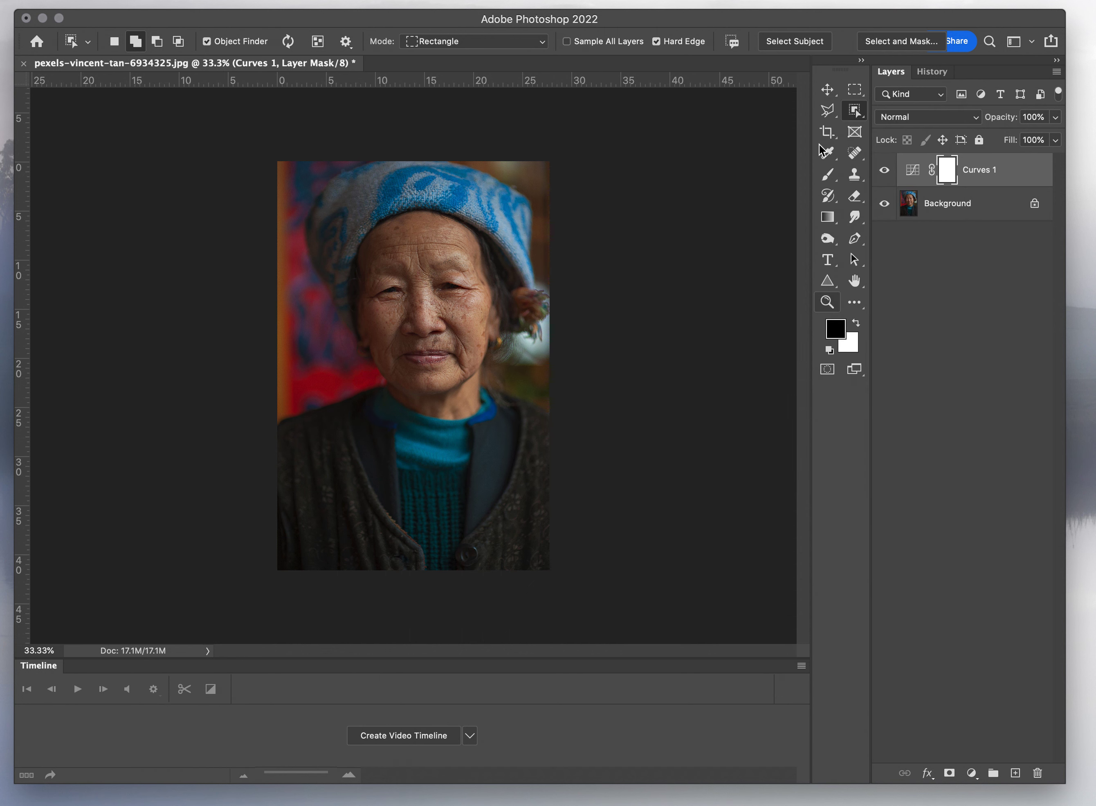
click(883, 171)
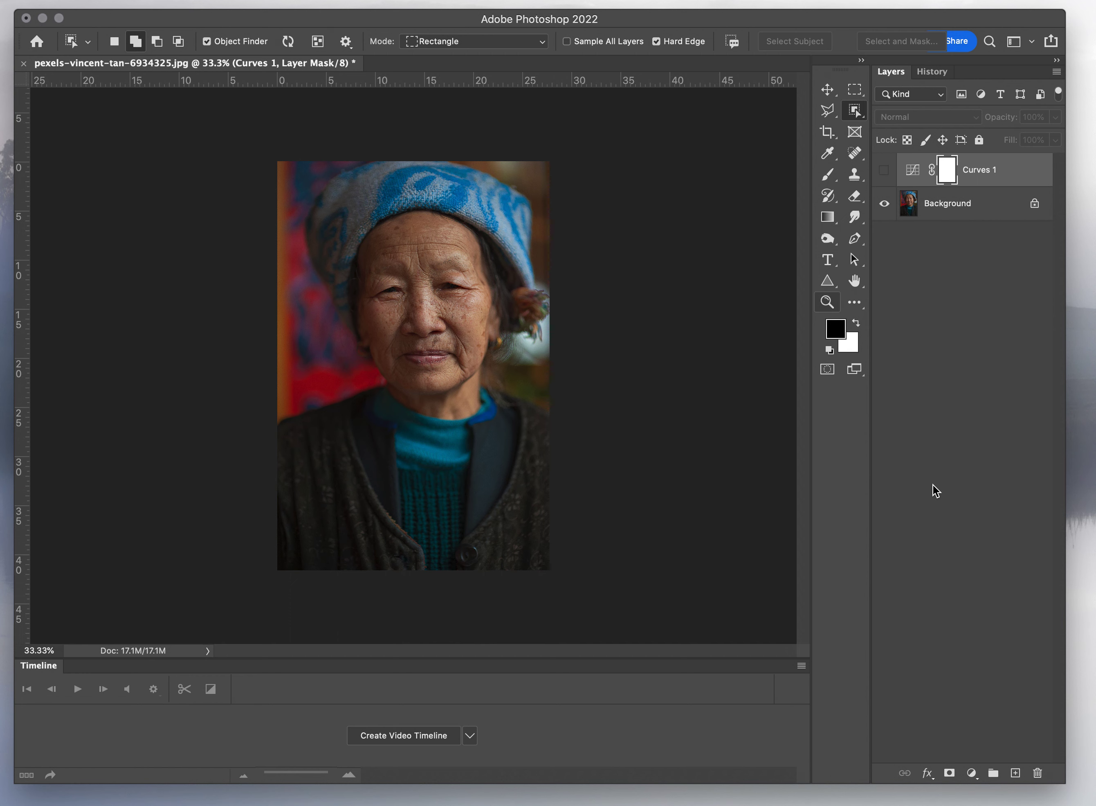
Add a Brightness/Contrast adjustment layer with brightness 25 and contrast 5.
click(971, 774)
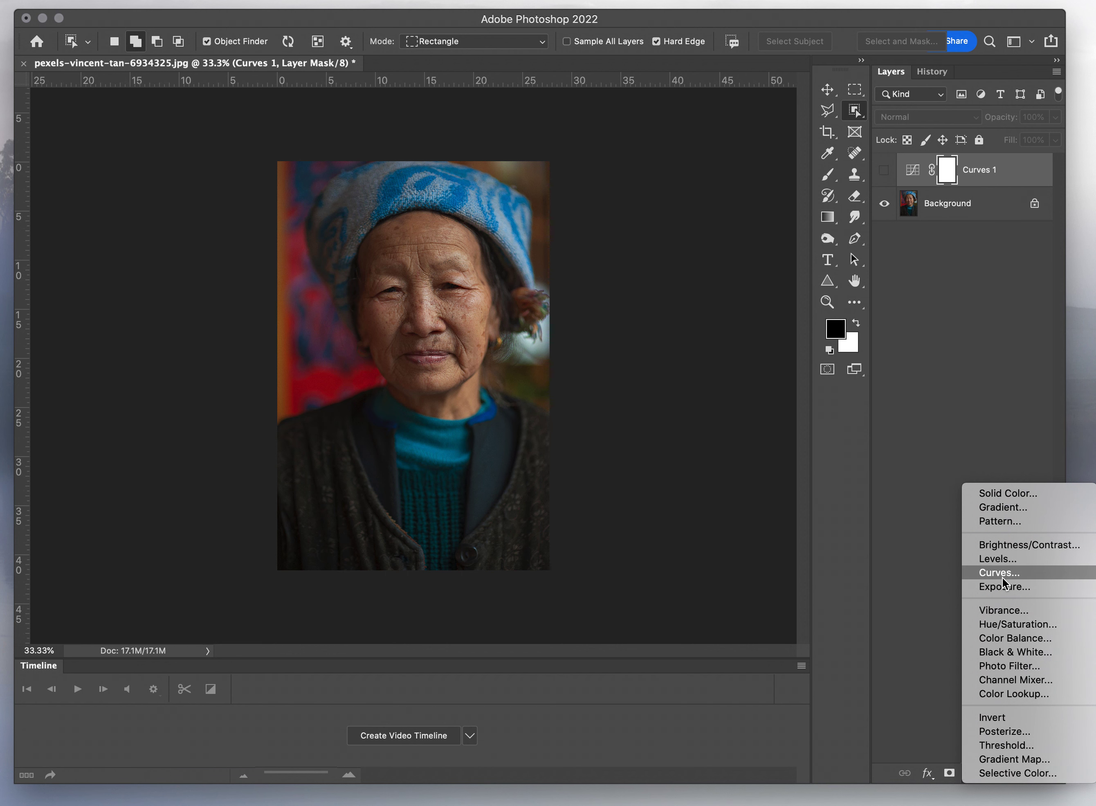
click(1016, 546)
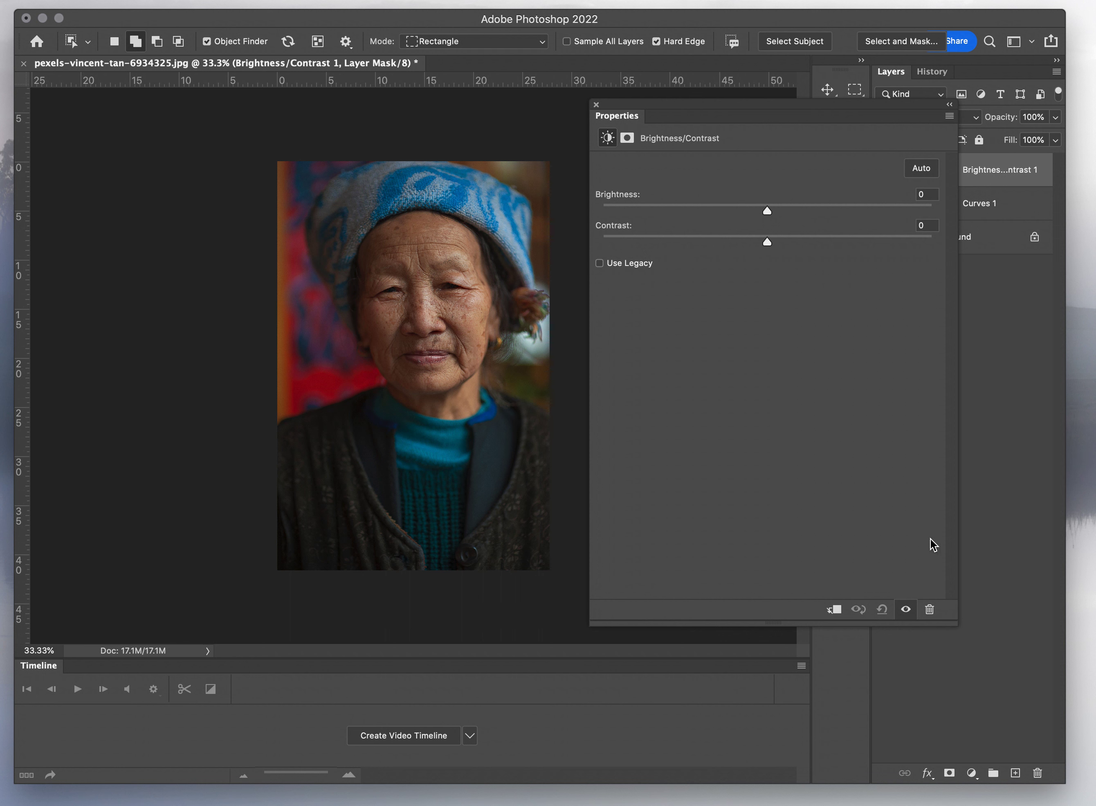
click(782, 208)
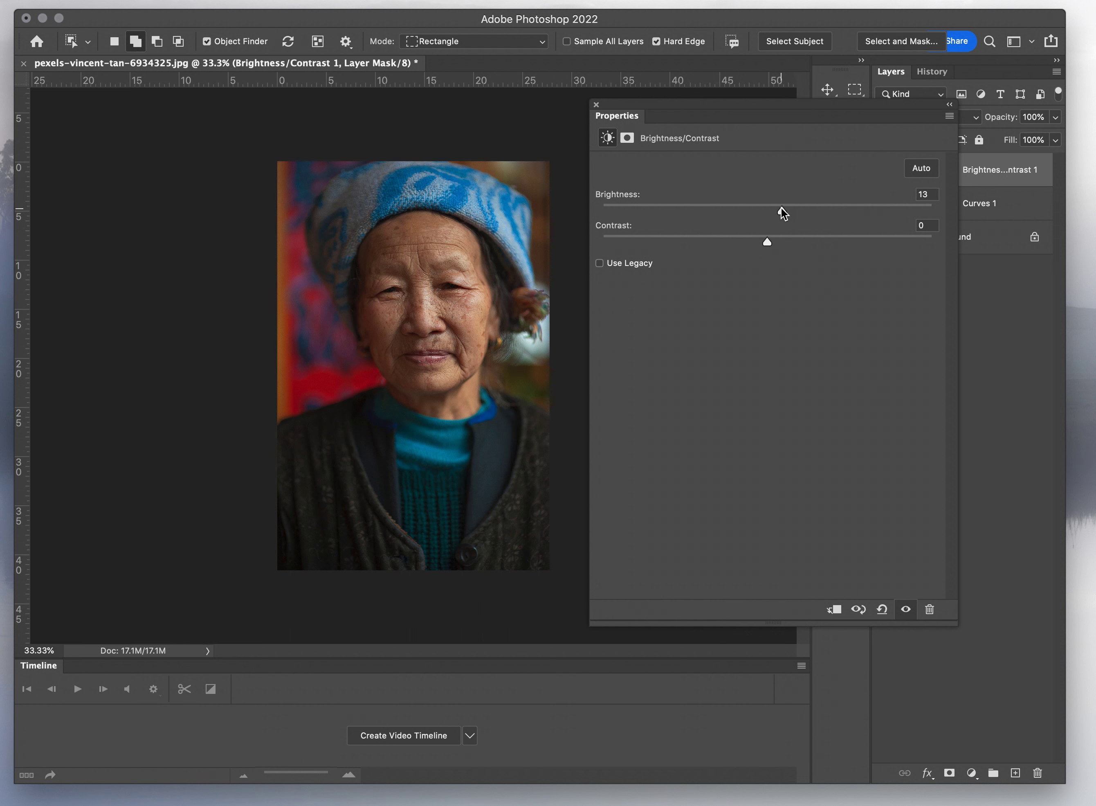
click(795, 208)
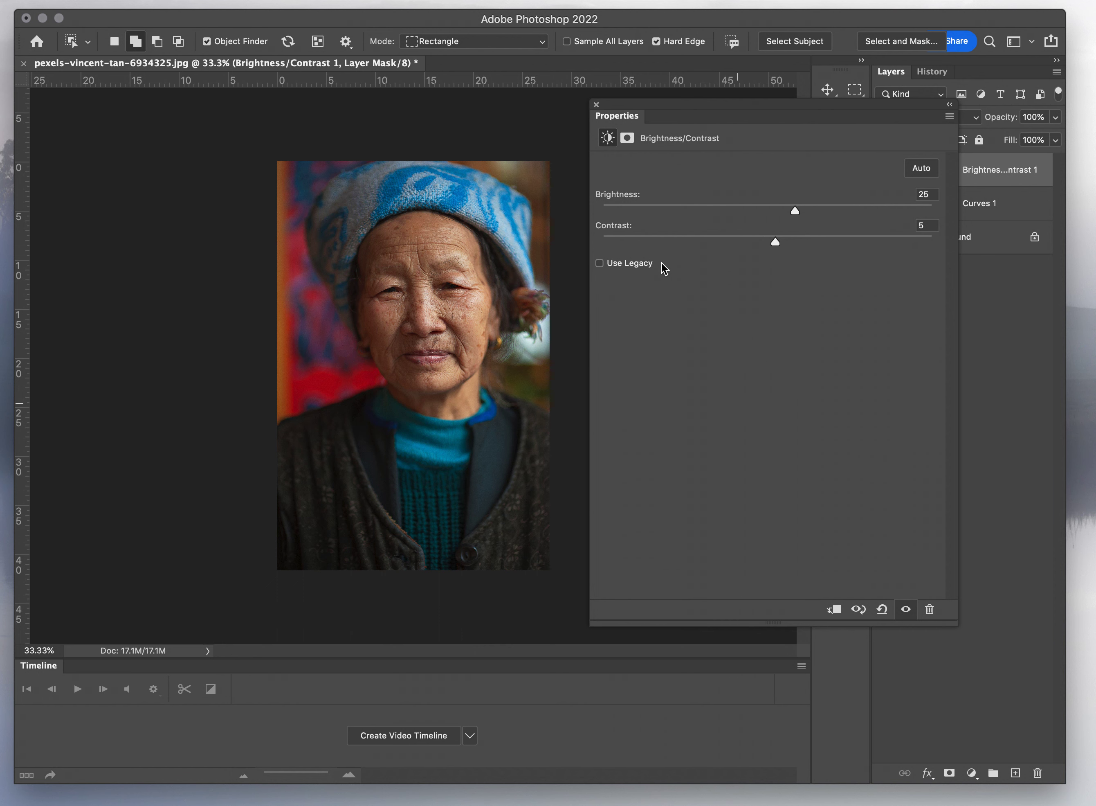
click(597, 105)
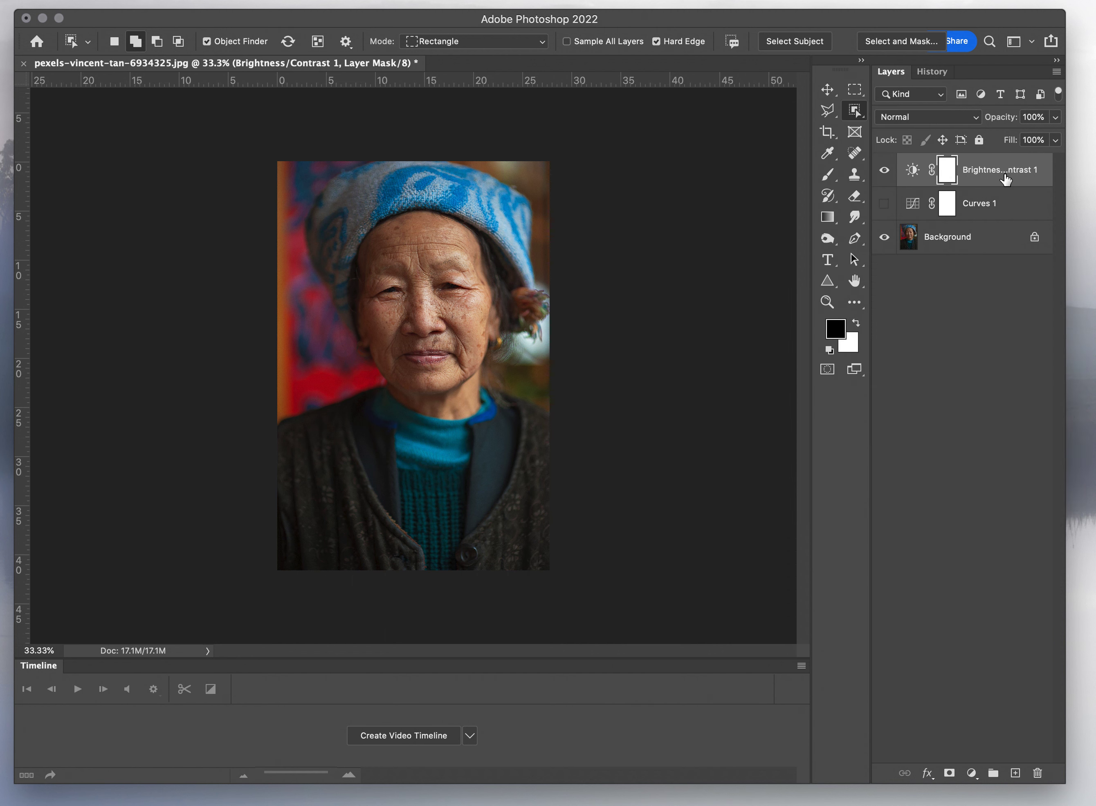
Hide the Brightness/Contrast layer and show the Curves 1 layer.
click(996, 202)
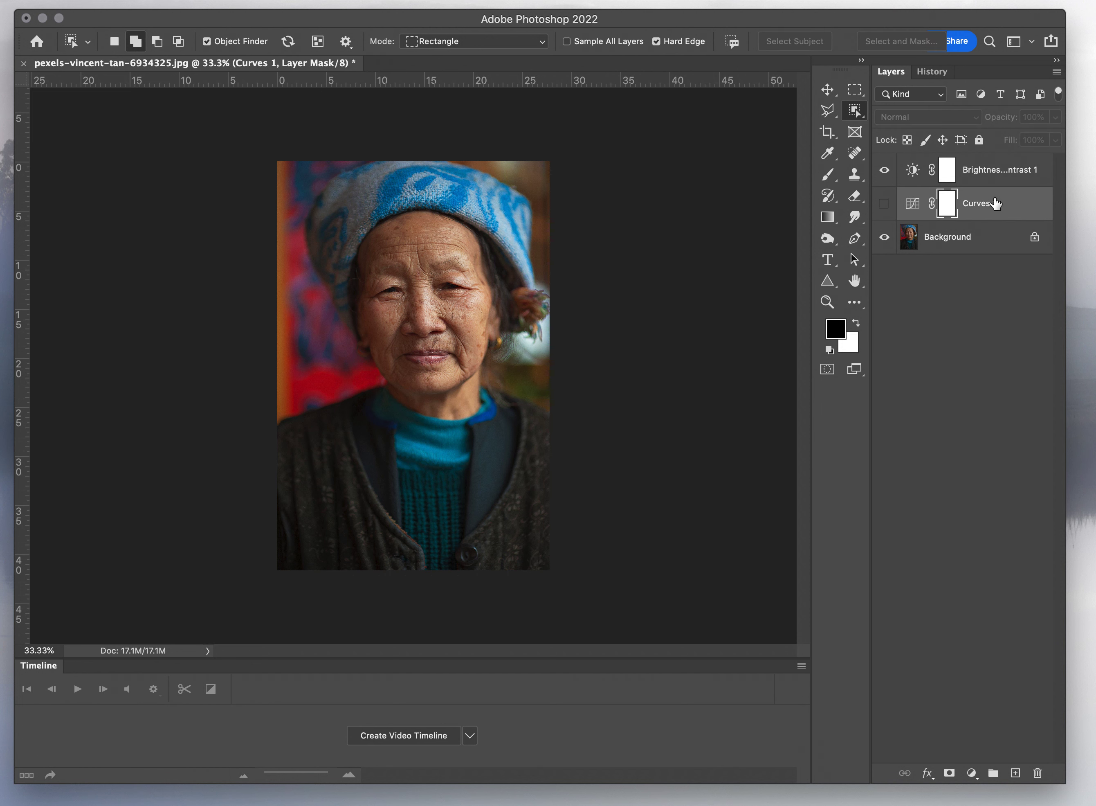
click(885, 171)
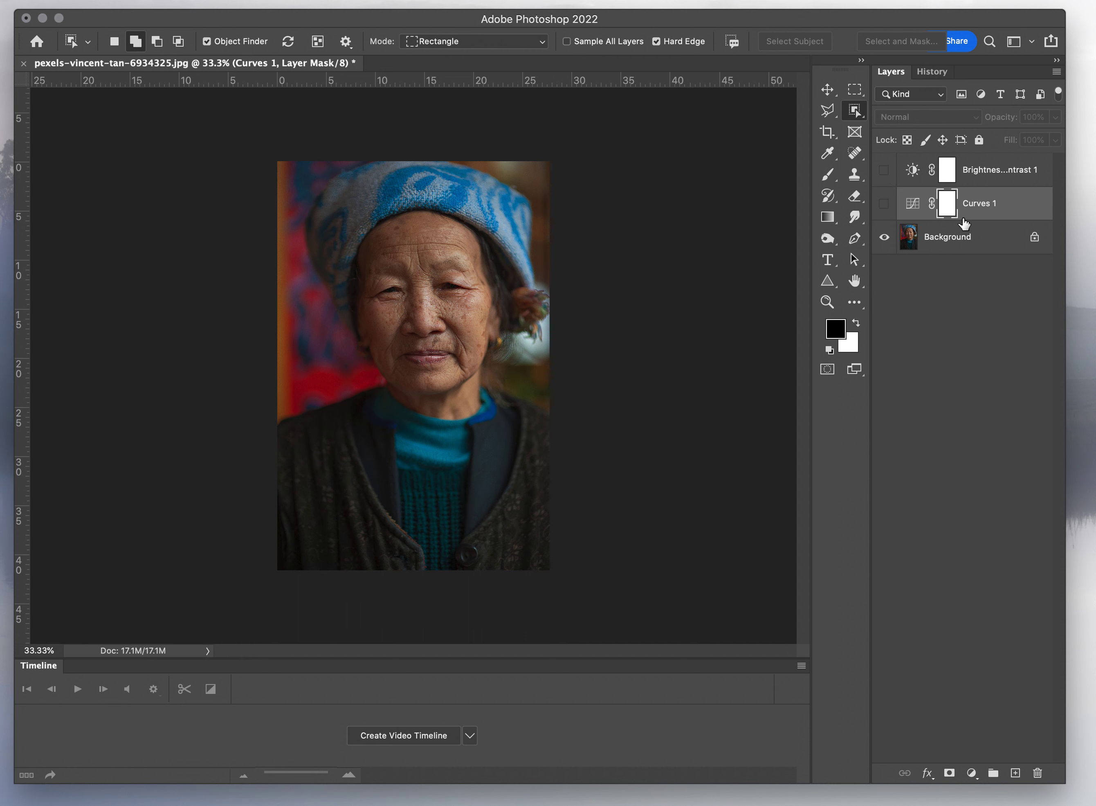
click(884, 204)
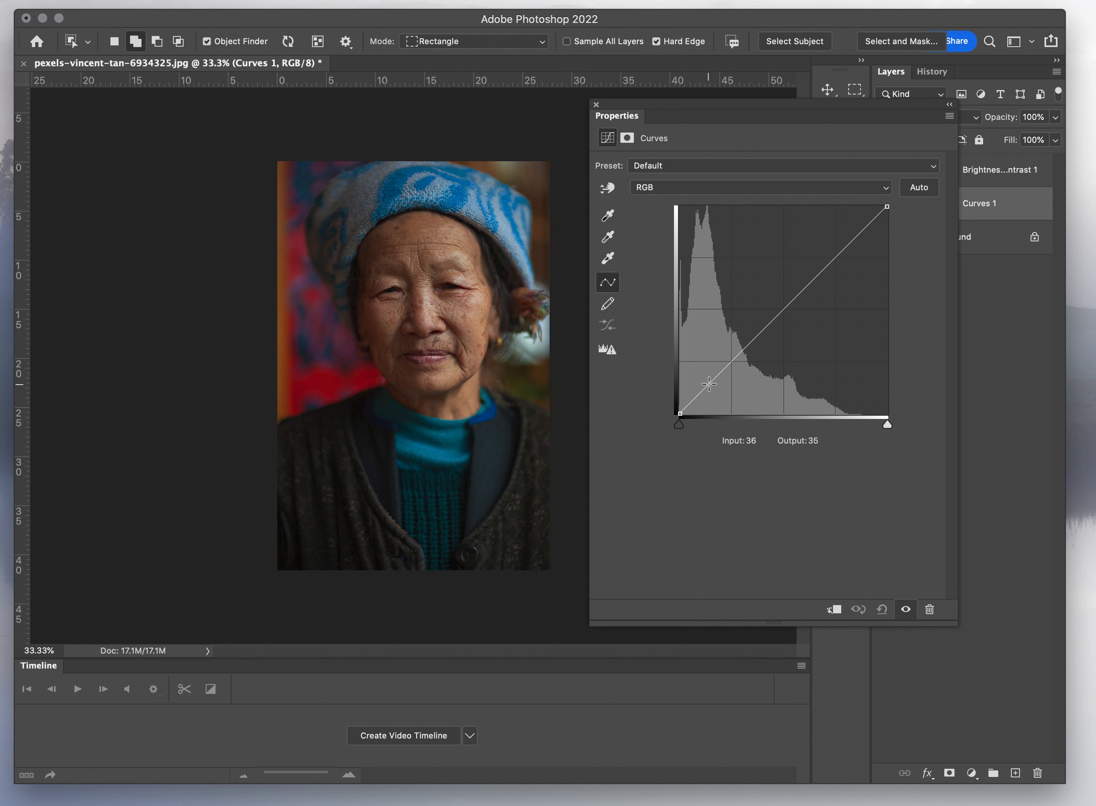
Brighten the portrait with RGB curve points at about input 35, output 52; input 144, output 188; and input 85, output 124.
mouse_move(709, 383)
mouse_down()
mouse_move(707, 370)
mouse_move(719, 391)
mouse_move(710, 371)
mouse_up()
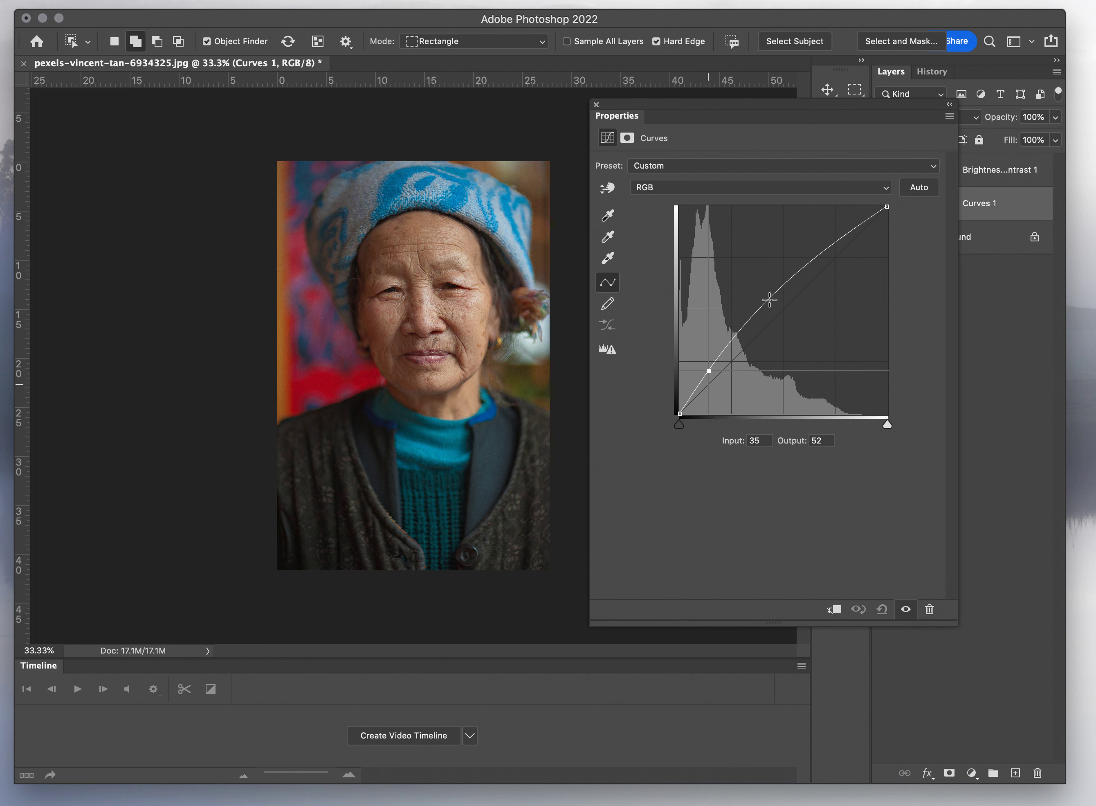
drag(767, 304, 797, 259)
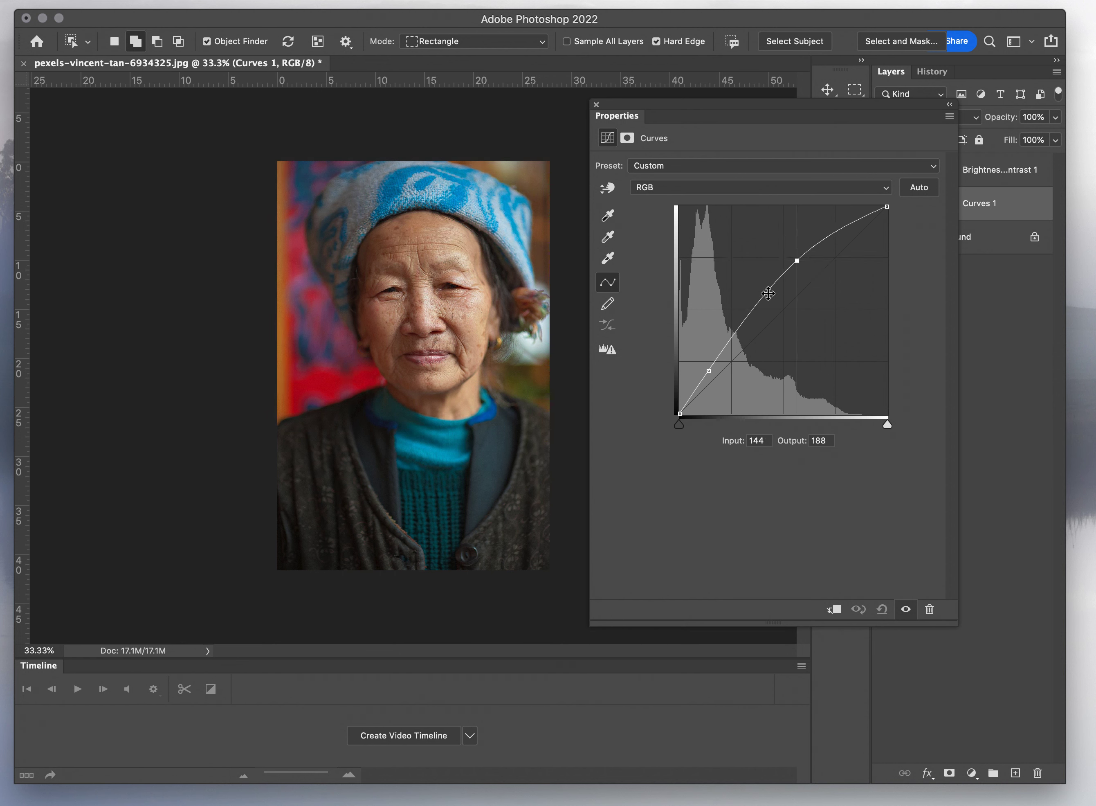
click(749, 316)
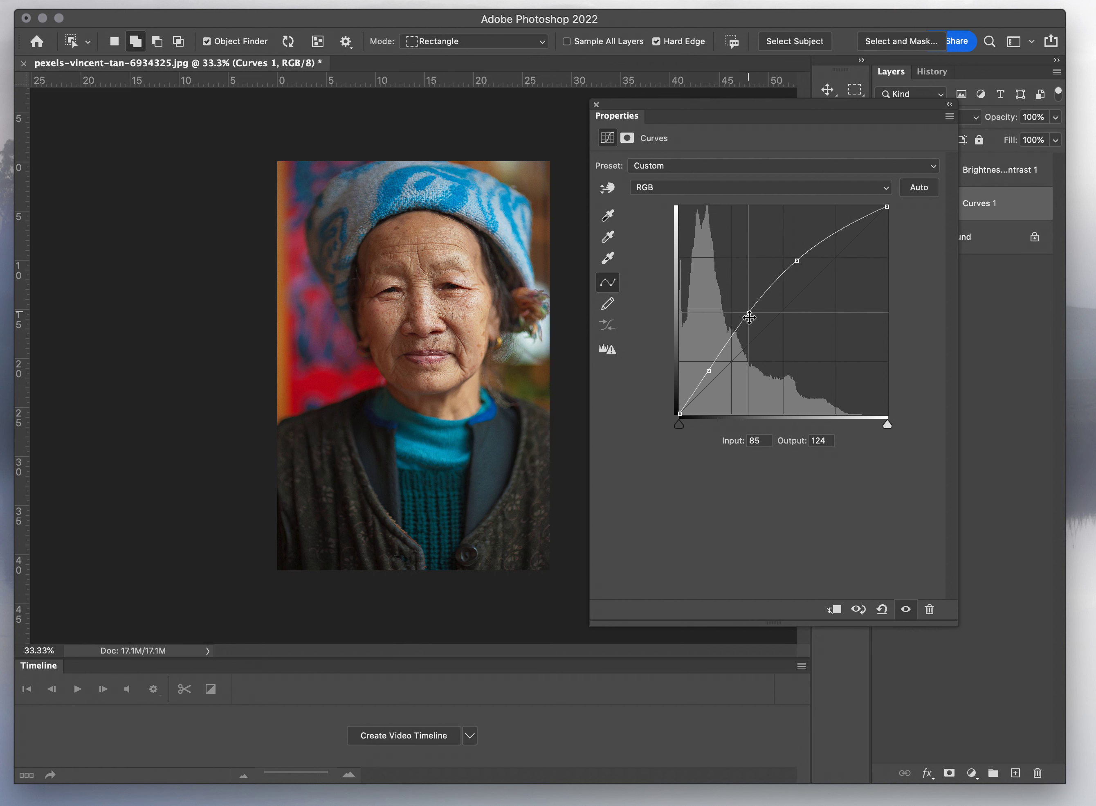
Reshape the RGB curve for stronger contrast, with the lower point at input 54, output 44 and the middle point at input 97, output 115.
click(709, 372)
drag(712, 373, 713, 373)
drag(749, 312, 749, 312)
mouse_move(750, 316)
mouse_down()
mouse_move(763, 328)
mouse_move(750, 317)
mouse_up()
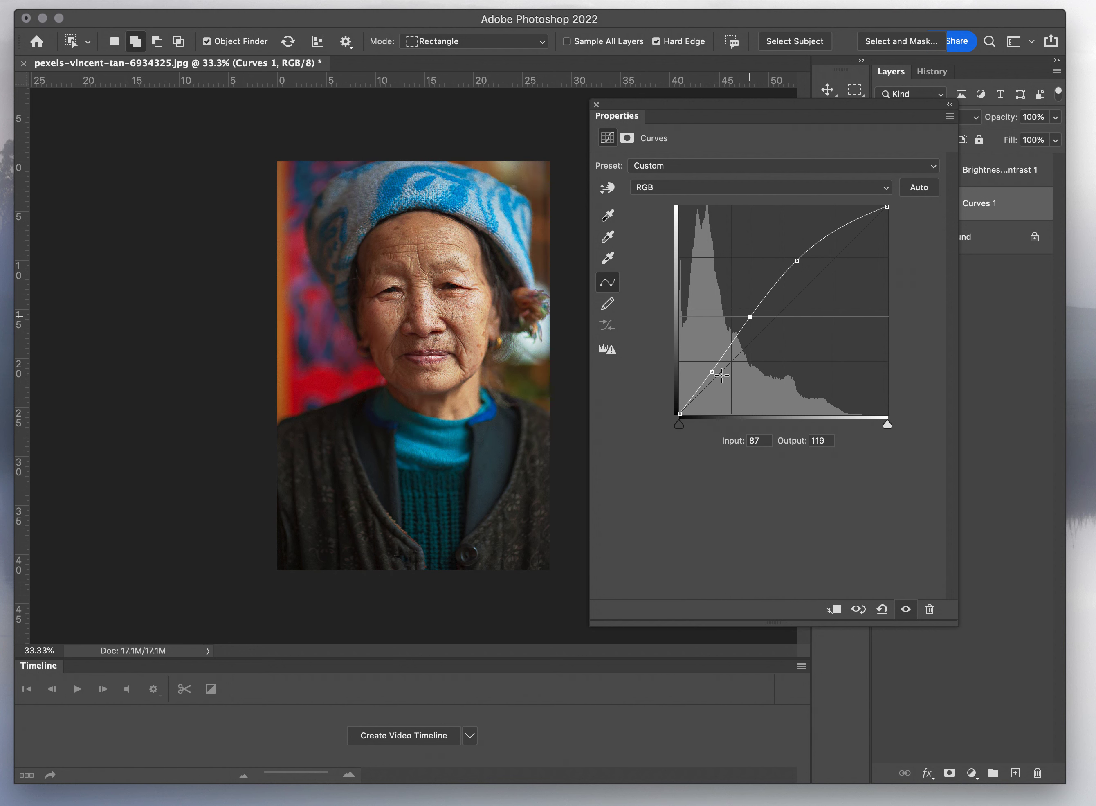
drag(712, 371, 719, 377)
drag(750, 317, 762, 319)
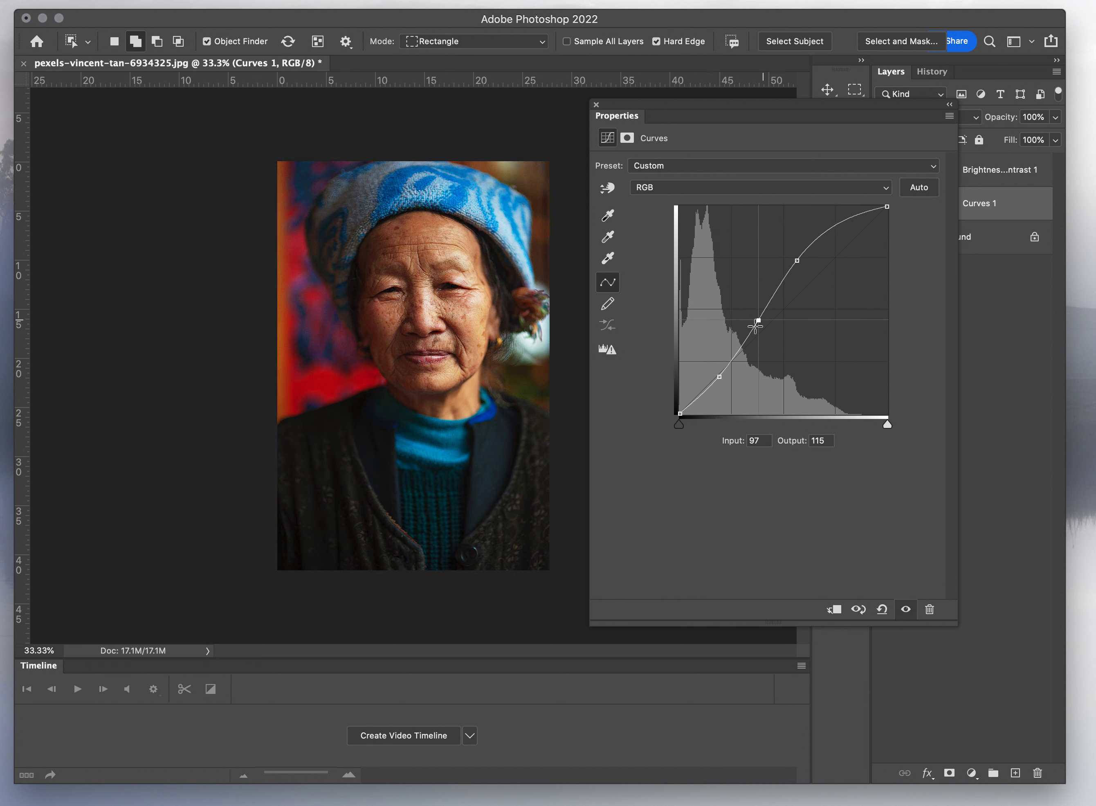
drag(719, 375, 726, 379)
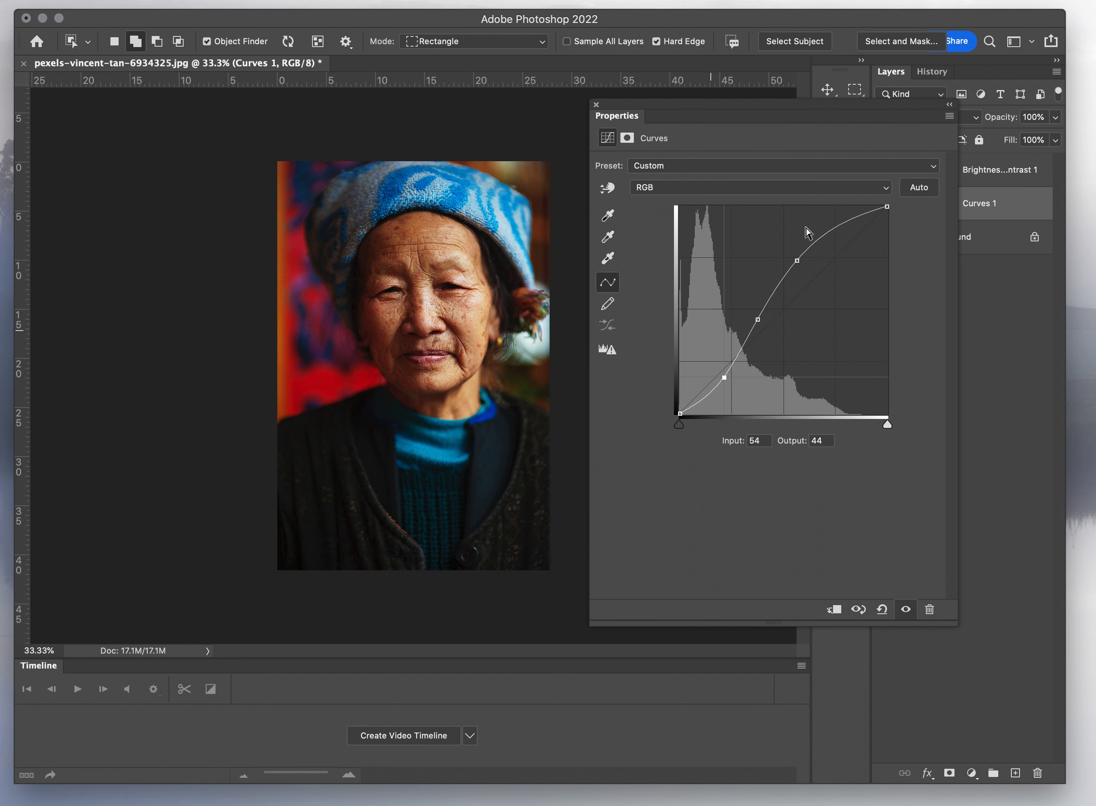
click(597, 105)
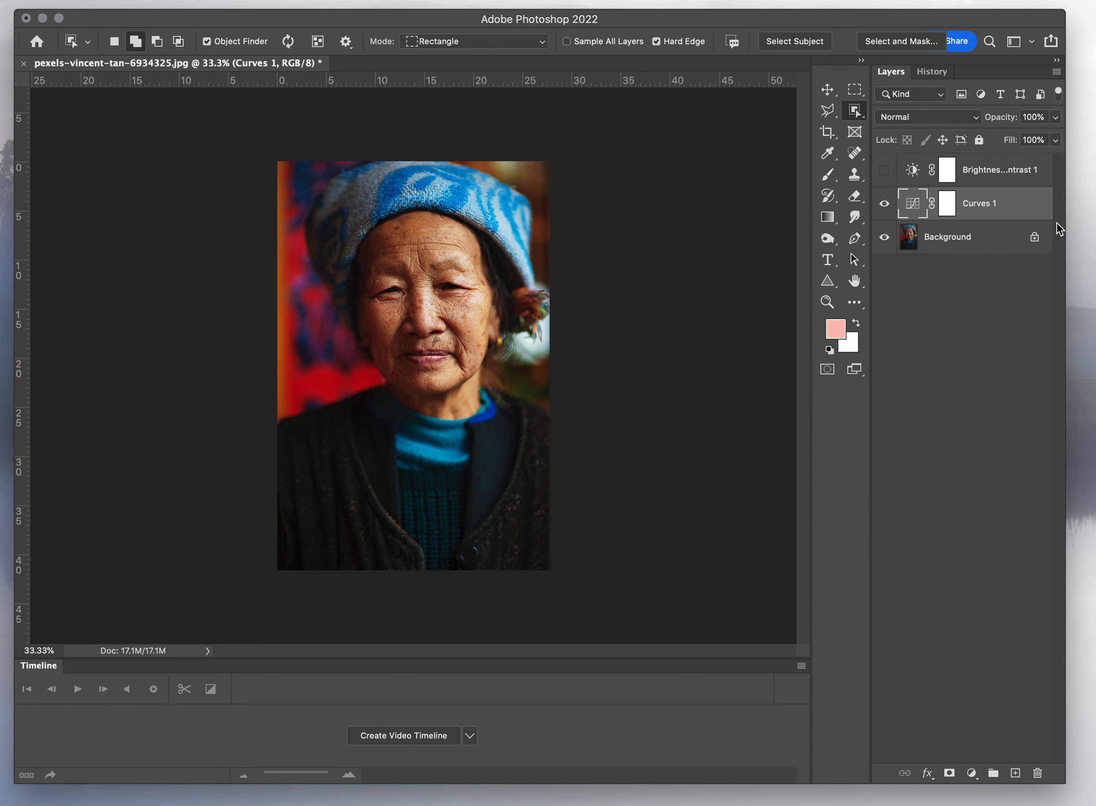
Delete the Curves 1 adjustment layer.
right_click(1024, 213)
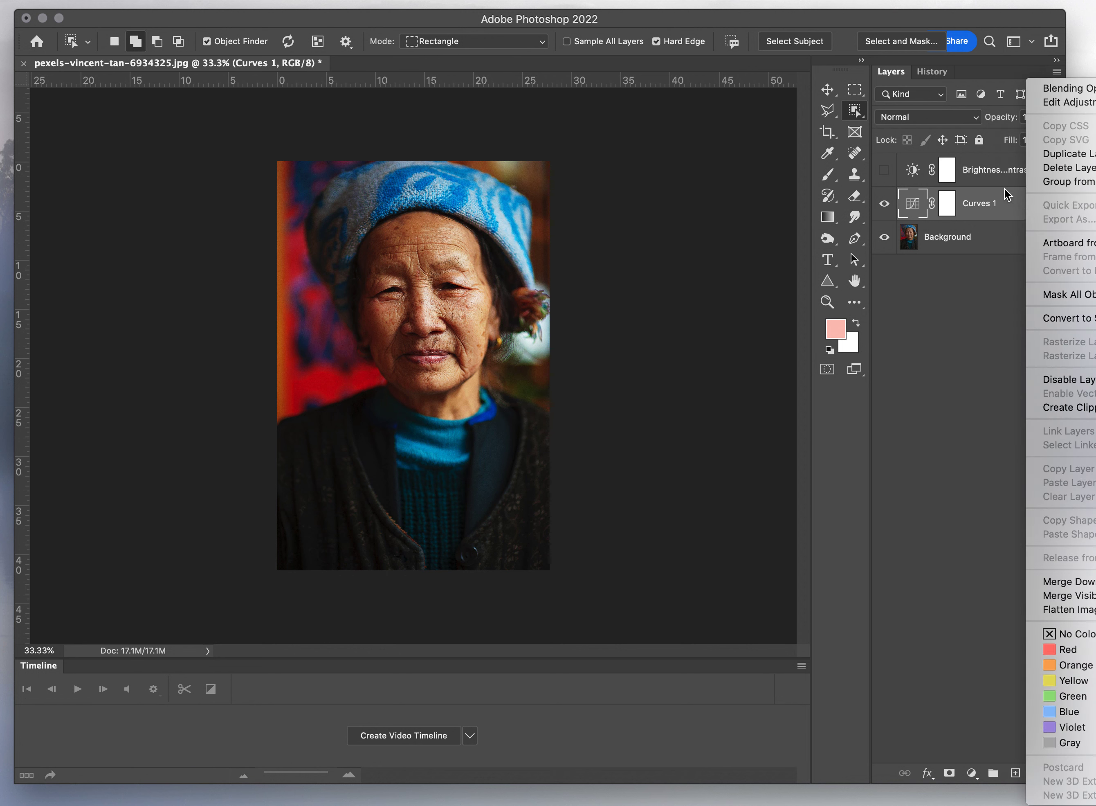
click(1060, 167)
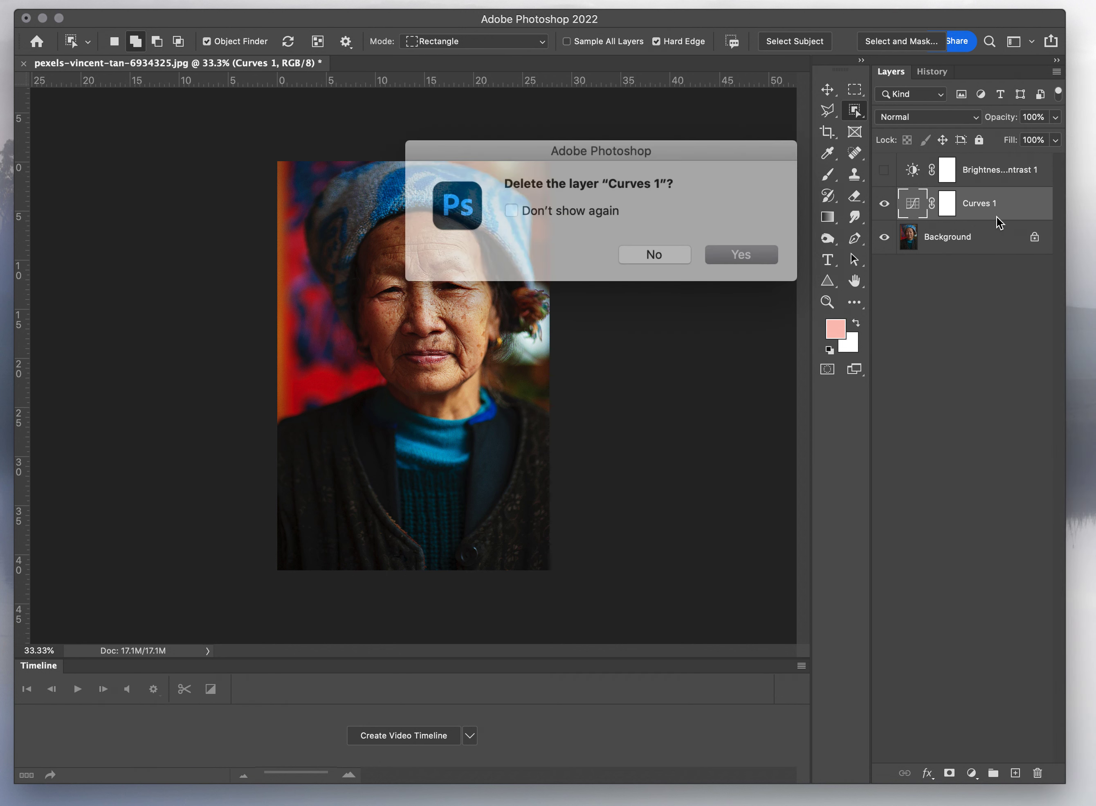
click(738, 246)
Add a Curves adjustment layer above the Background with RGB points at about input 146, output 194 and input 53, output 69.
click(972, 774)
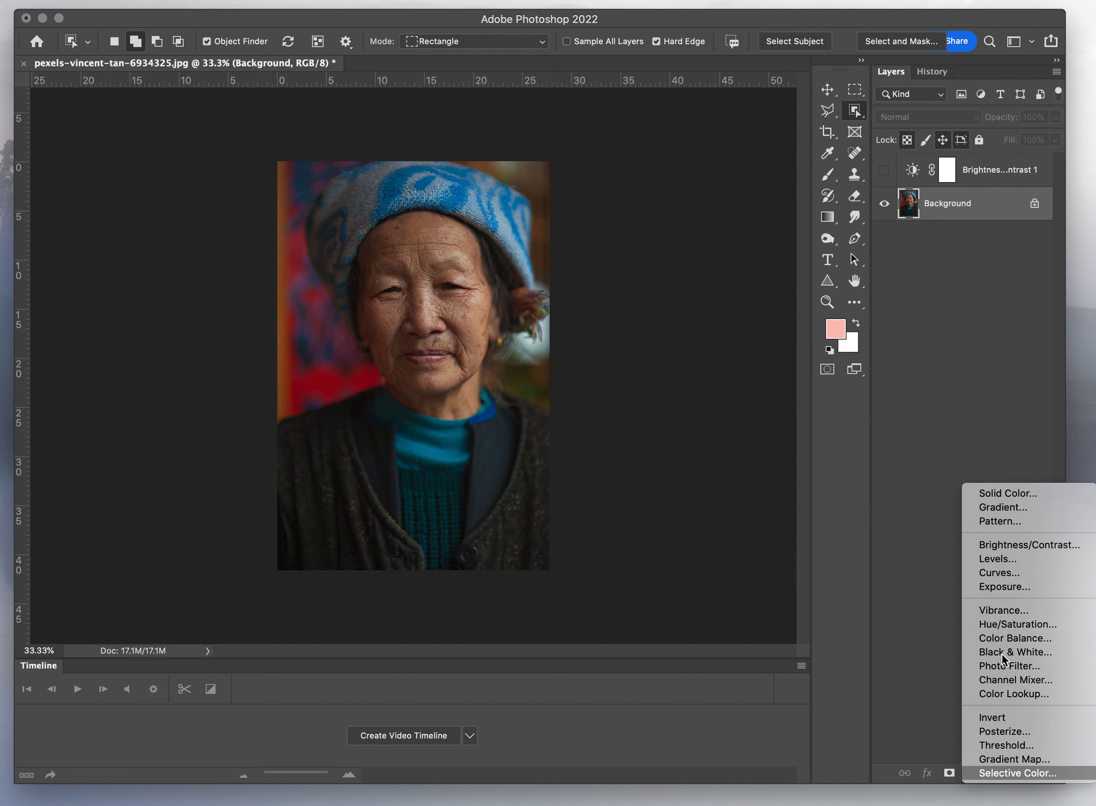
click(1000, 574)
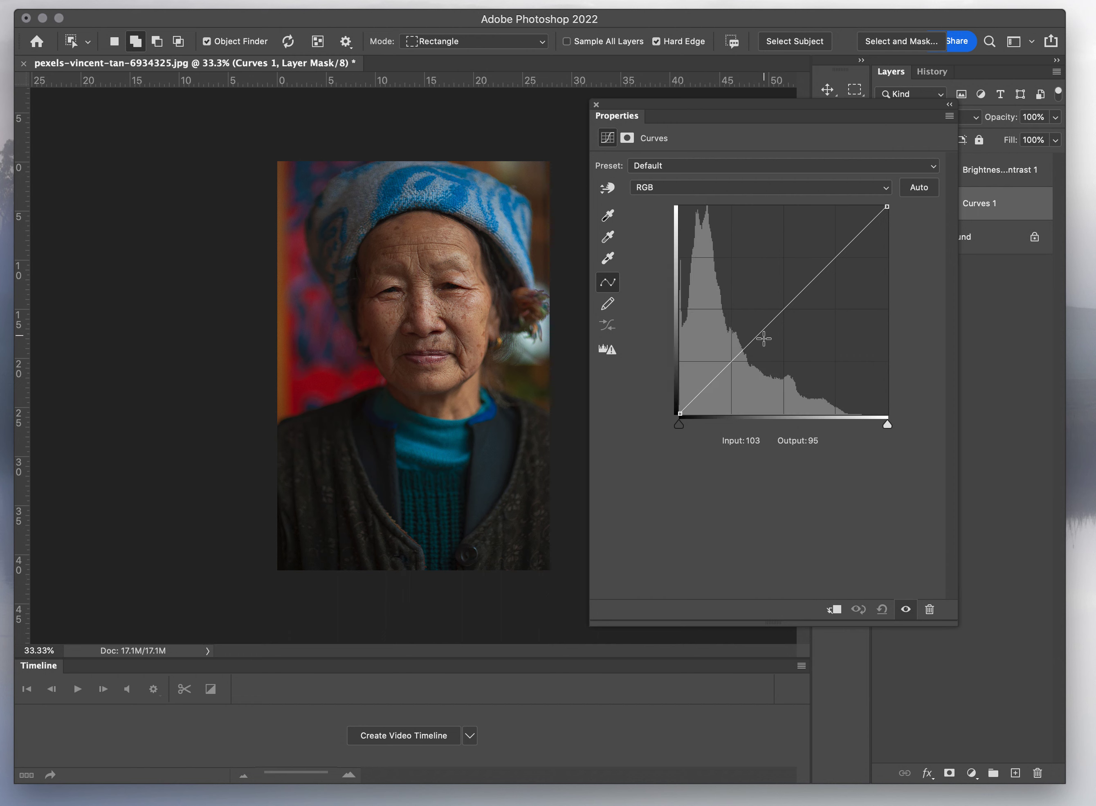
click(724, 370)
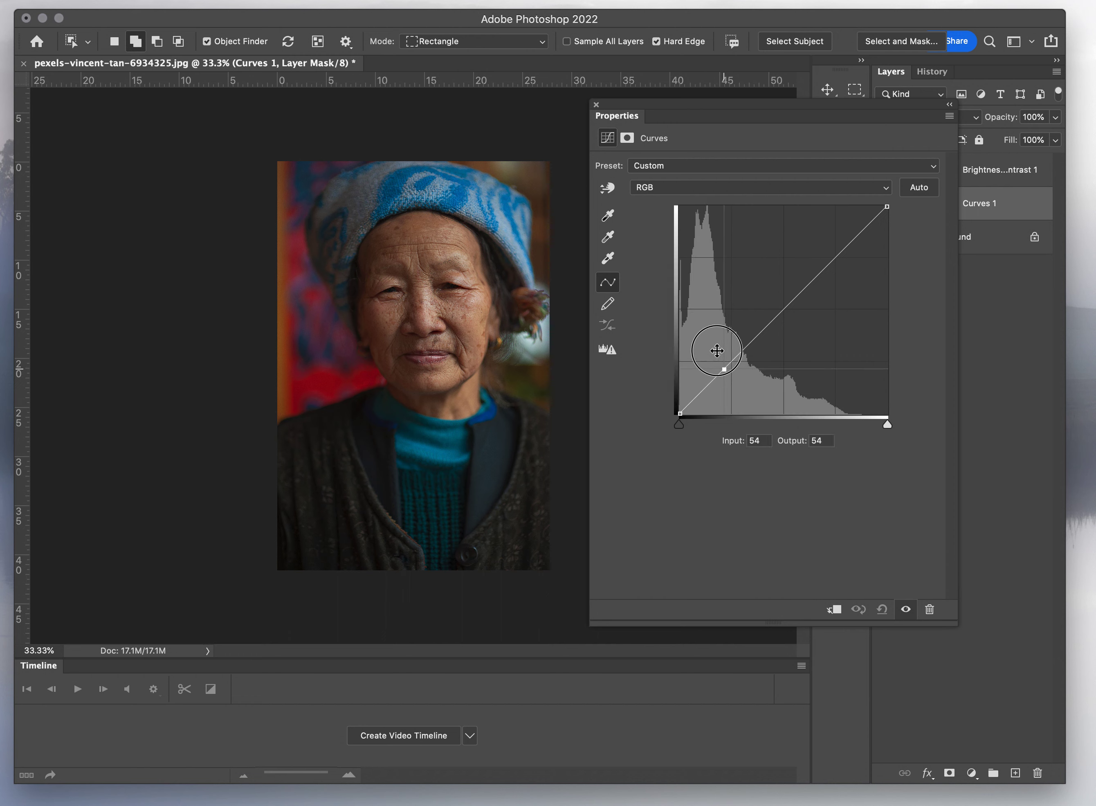
drag(717, 350, 798, 255)
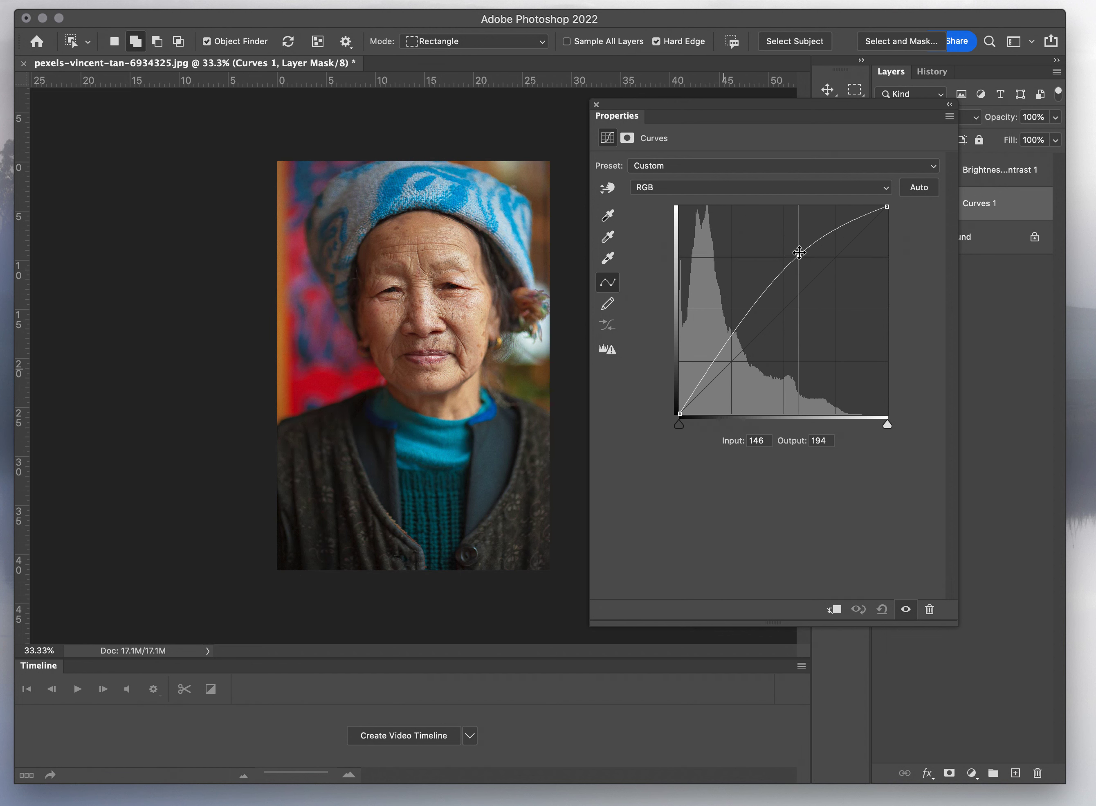
click(719, 351)
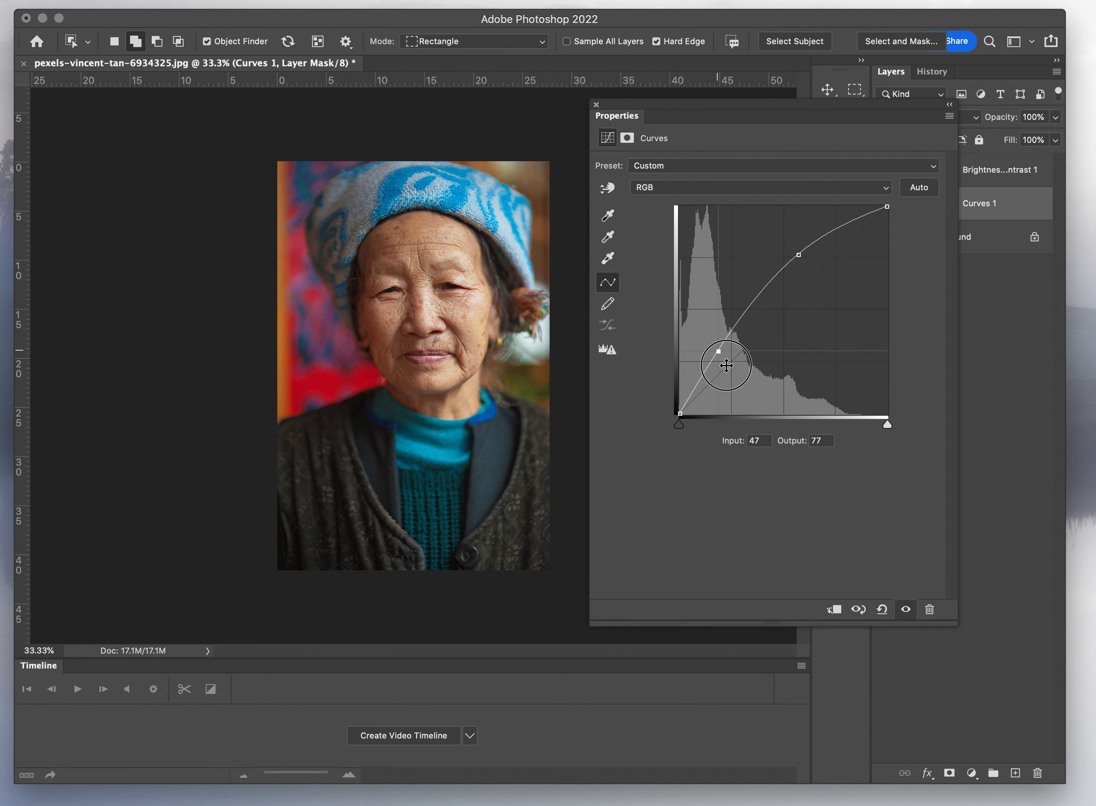
drag(726, 364, 726, 358)
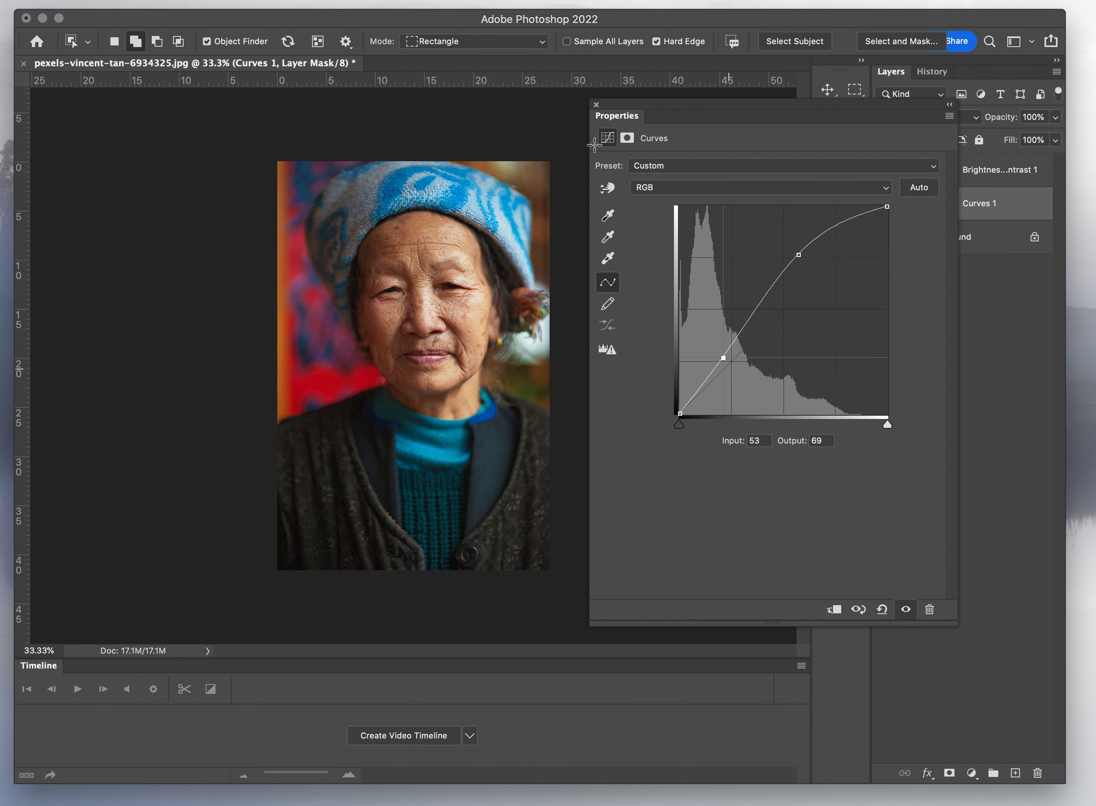
click(597, 105)
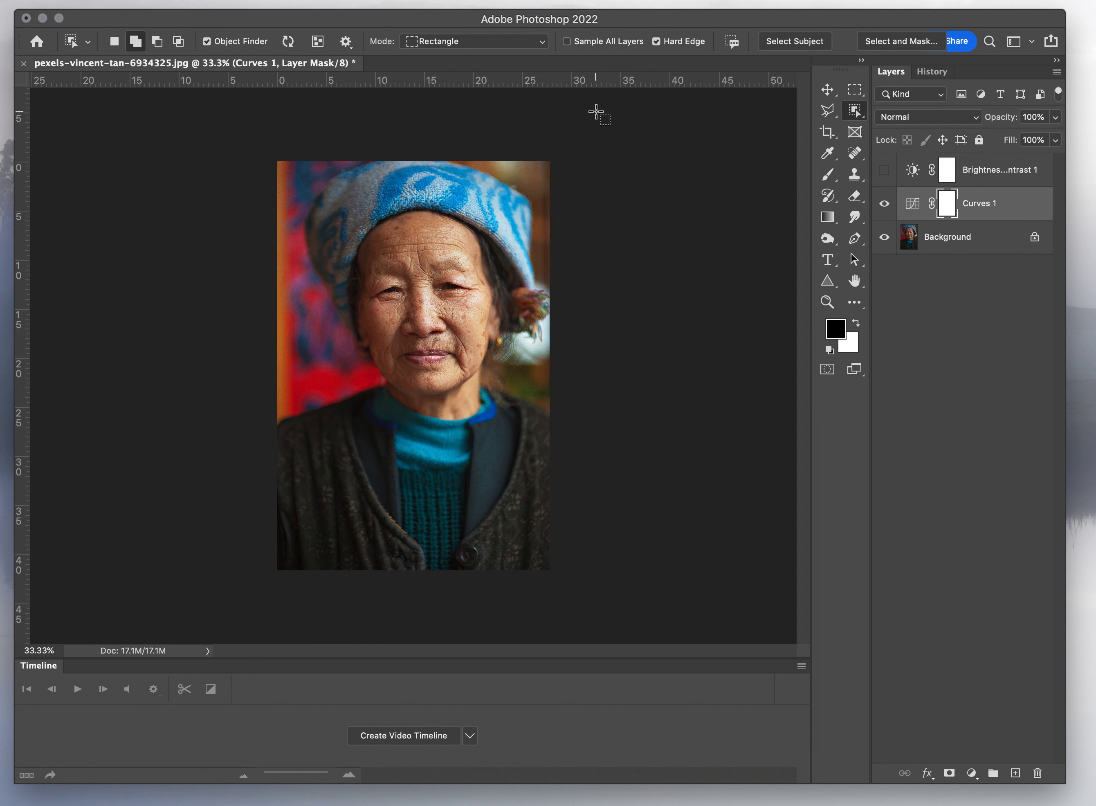
Show the Brightness/Contrast layer and toggle the Curves 1 layer's visibility to compare both adjustments on the portrait.
click(885, 170)
click(886, 204)
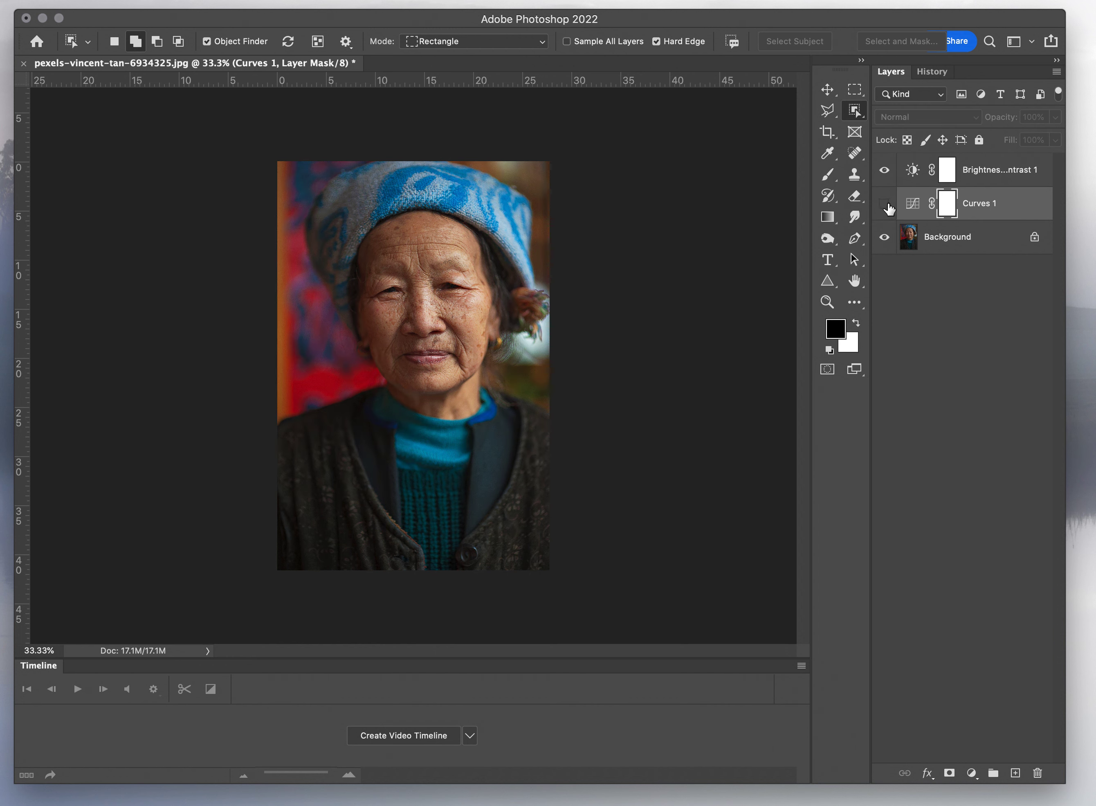
click(885, 202)
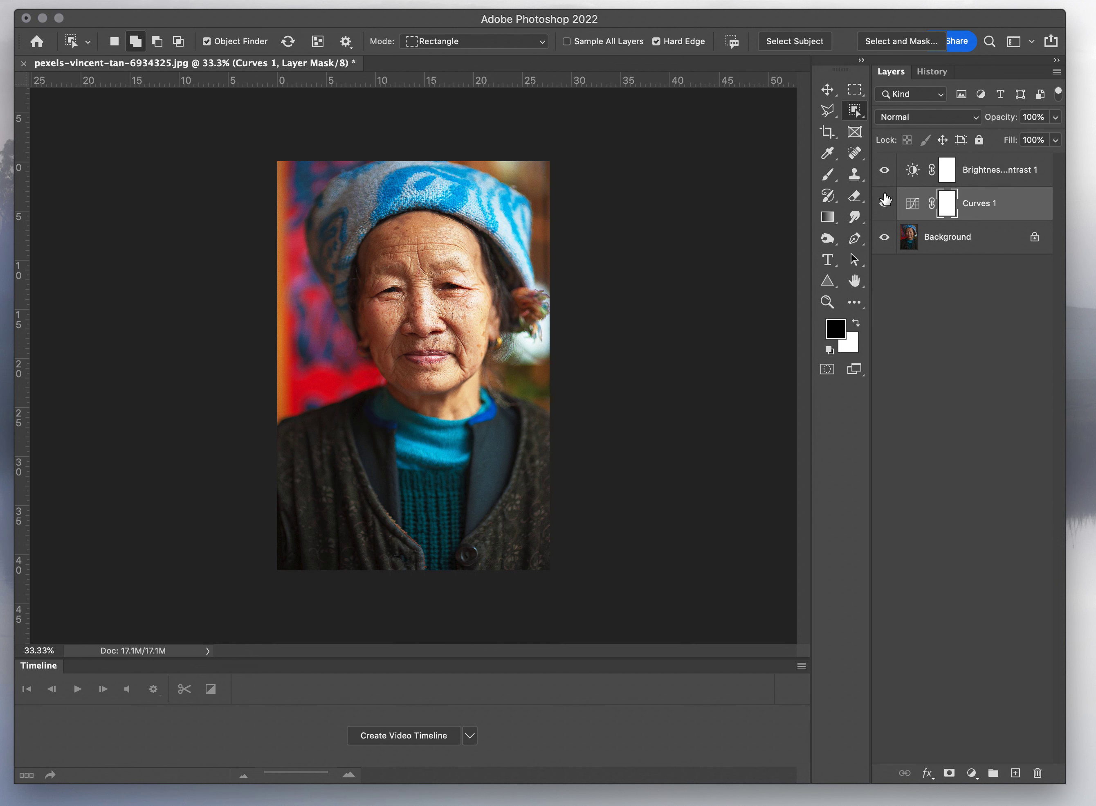
click(886, 204)
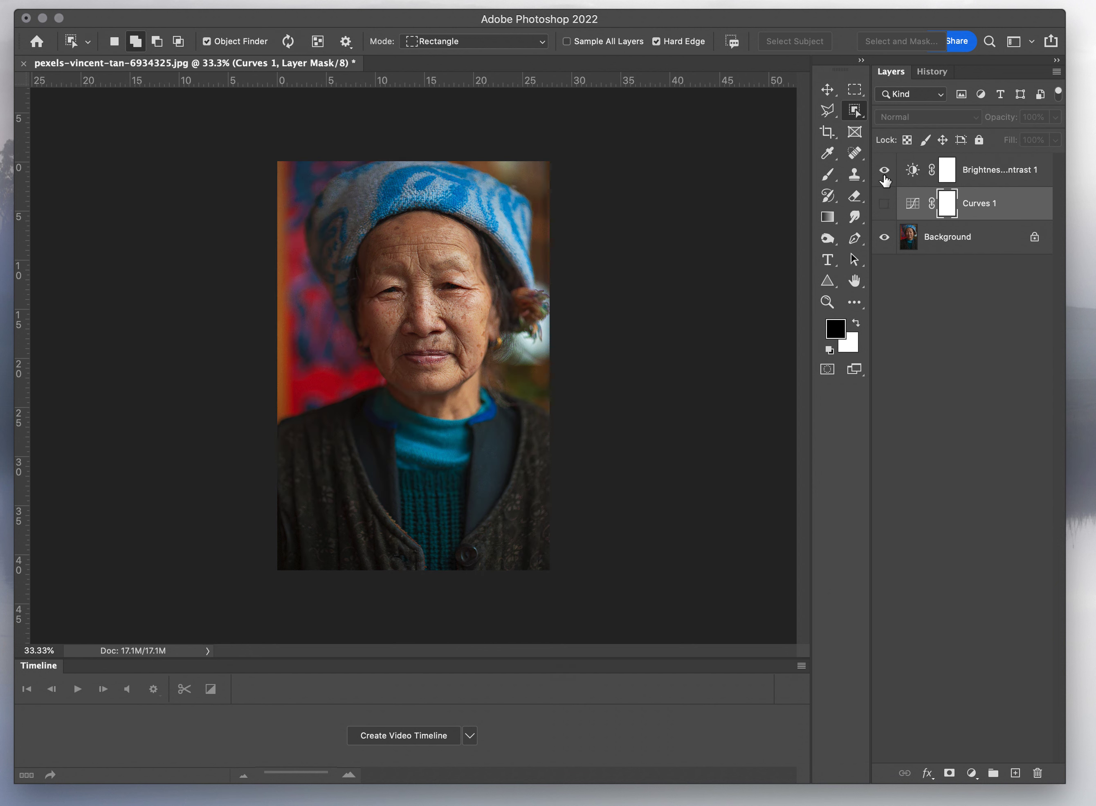
Show both the Curves 1 and Brightness/Contrast layers, and add a Hue/Saturation adjustment layer above Curves 1.
click(885, 203)
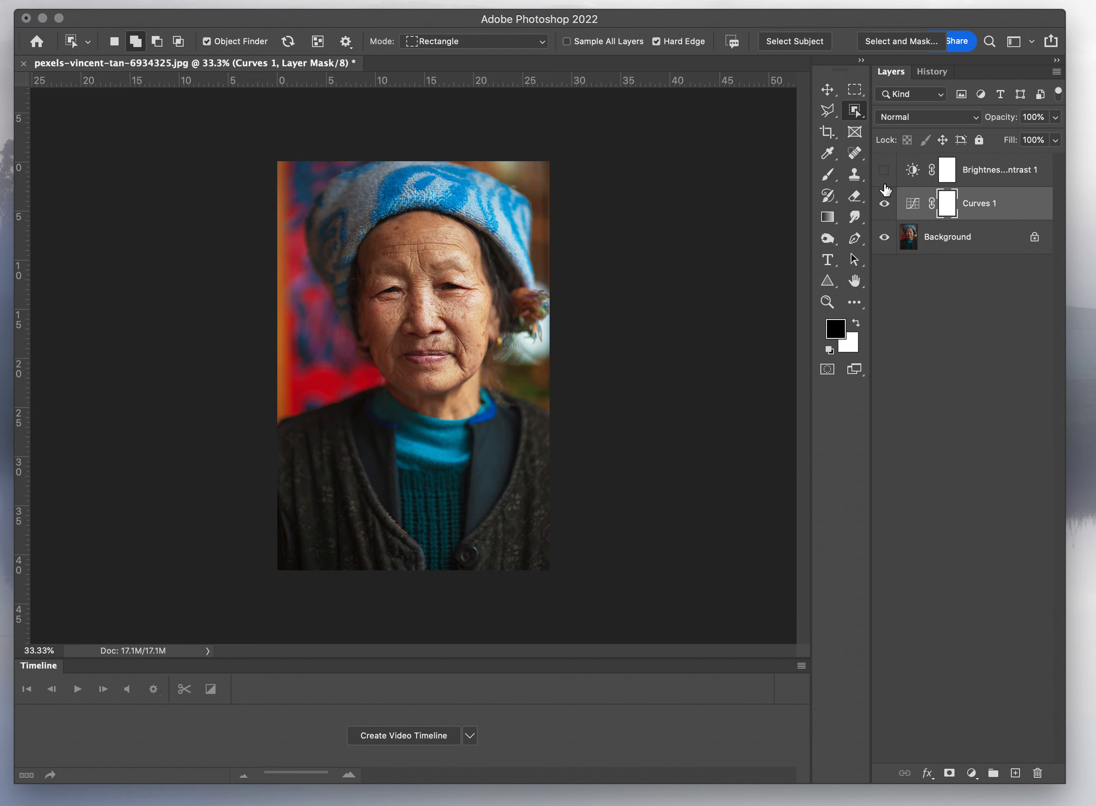
click(885, 171)
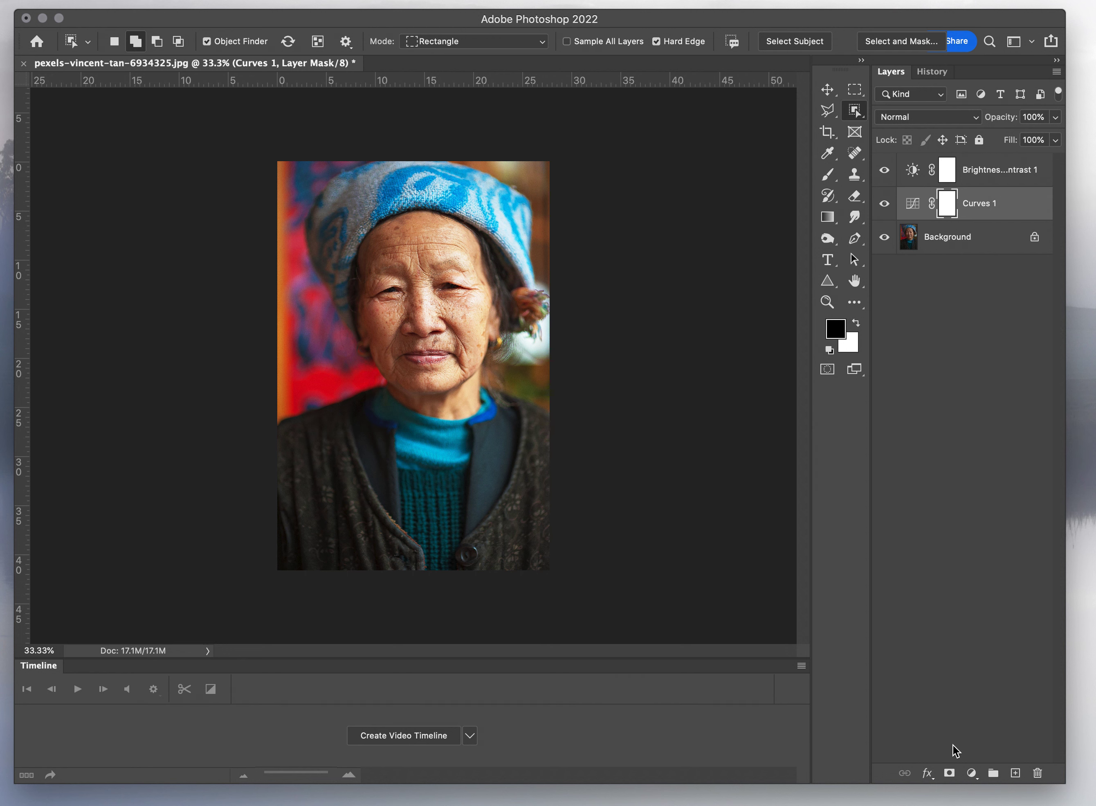
click(972, 773)
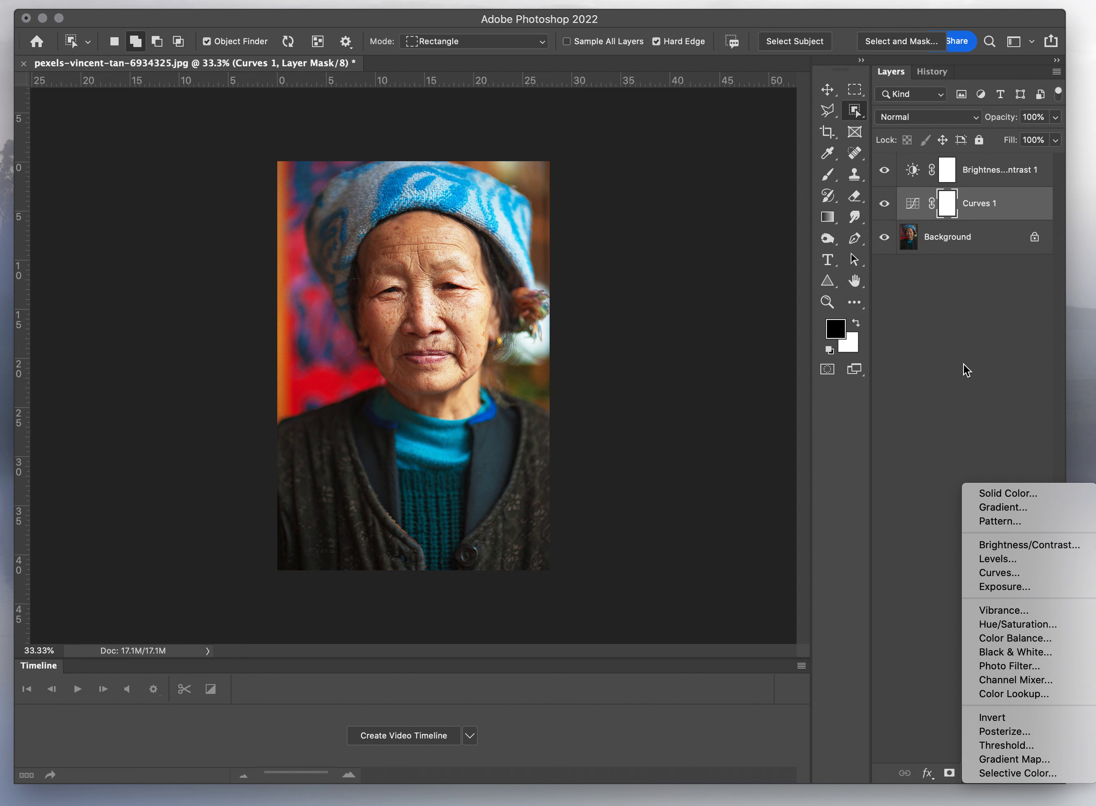
click(1019, 624)
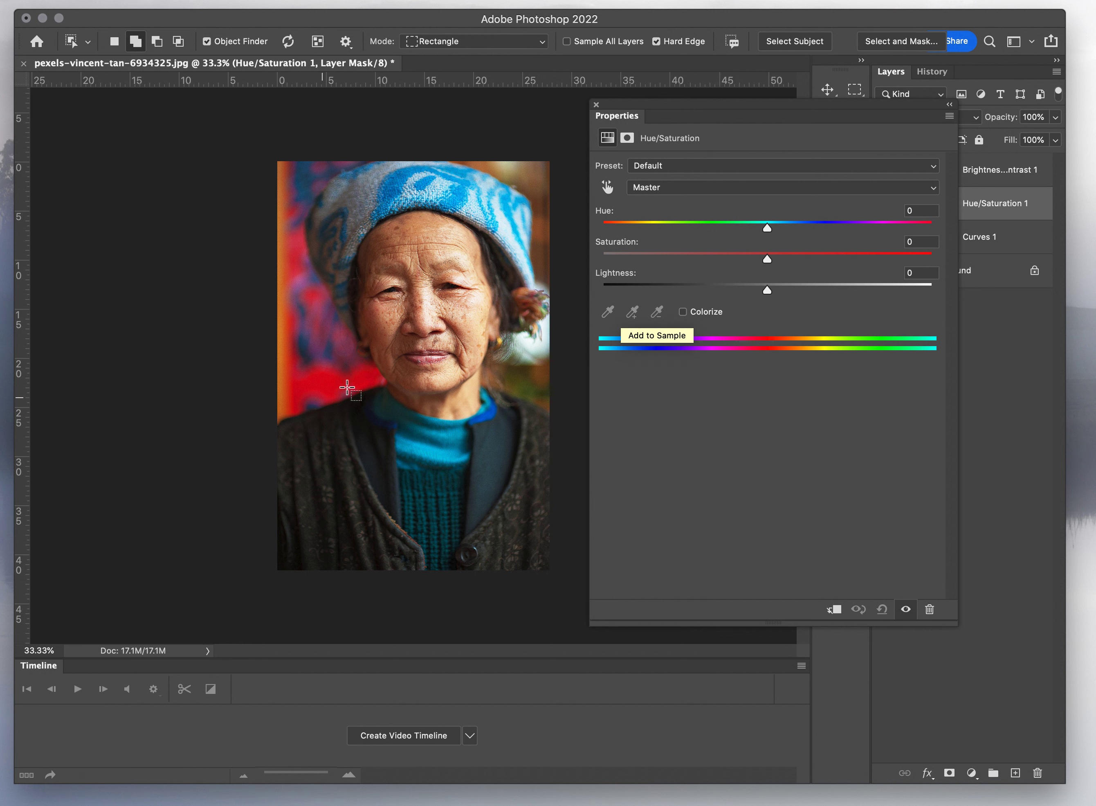
Try a Lightness of +31 on the Reds range of the Hue/Saturation adjustment, and reset it to 0.
click(744, 189)
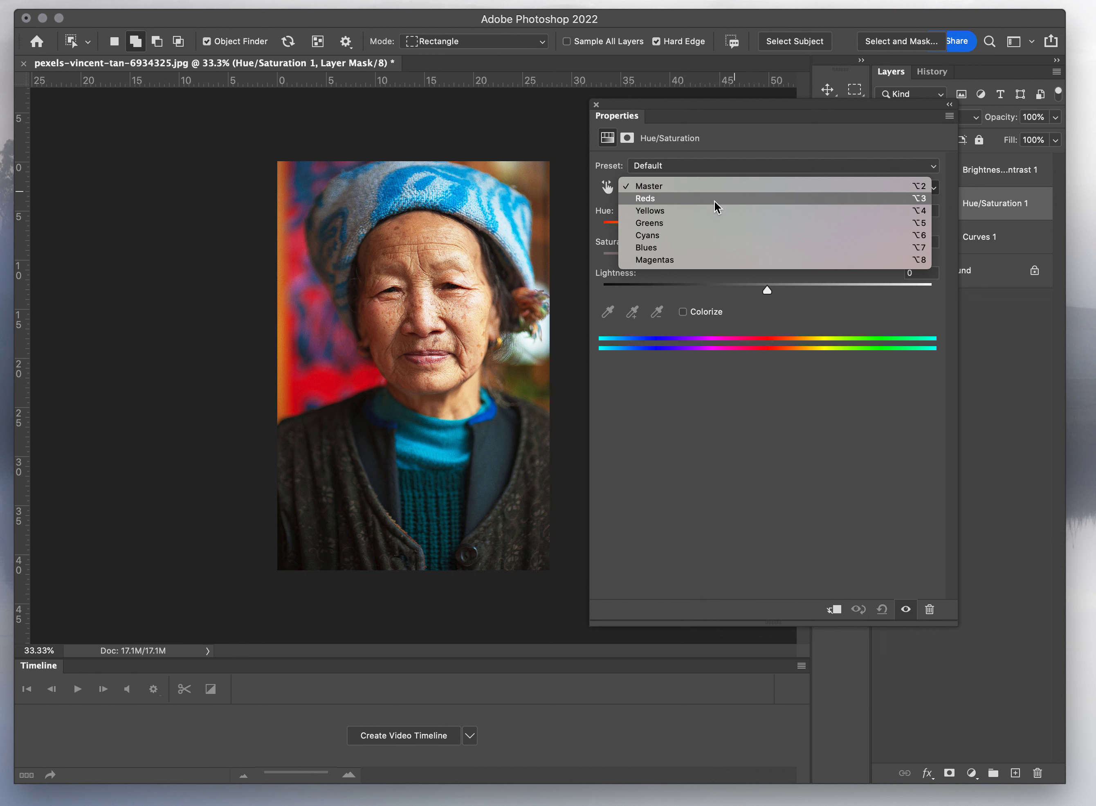
click(689, 197)
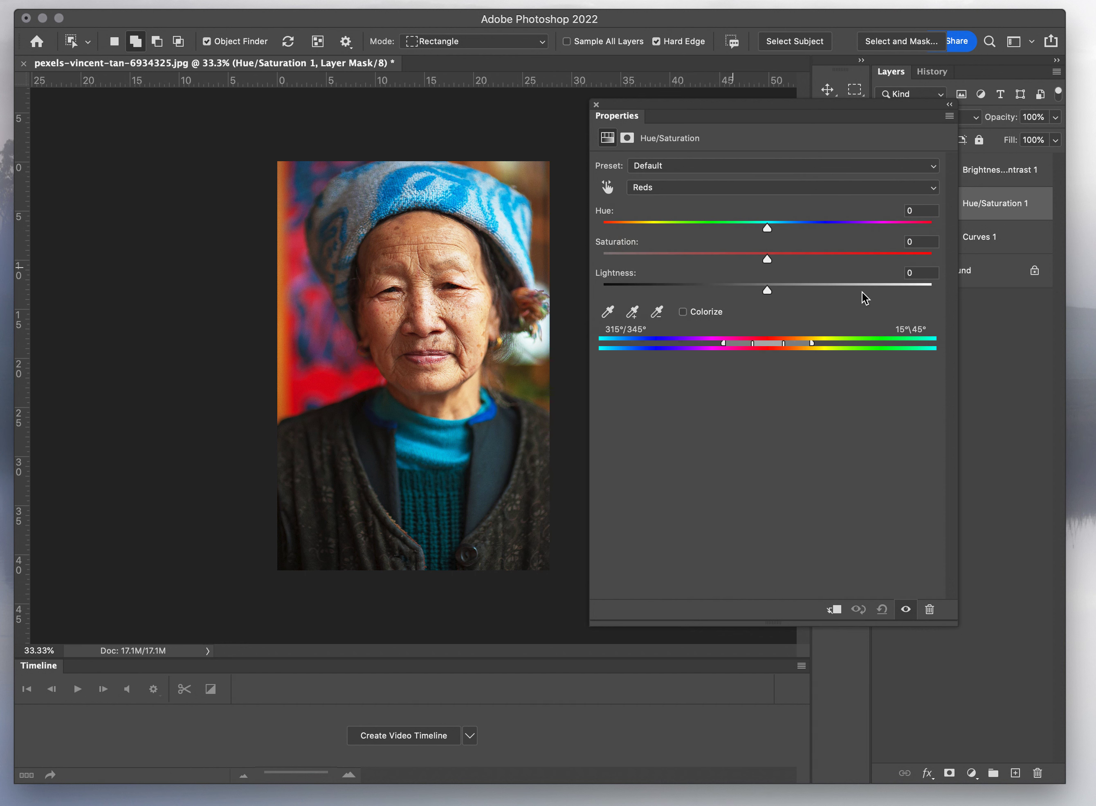
click(819, 286)
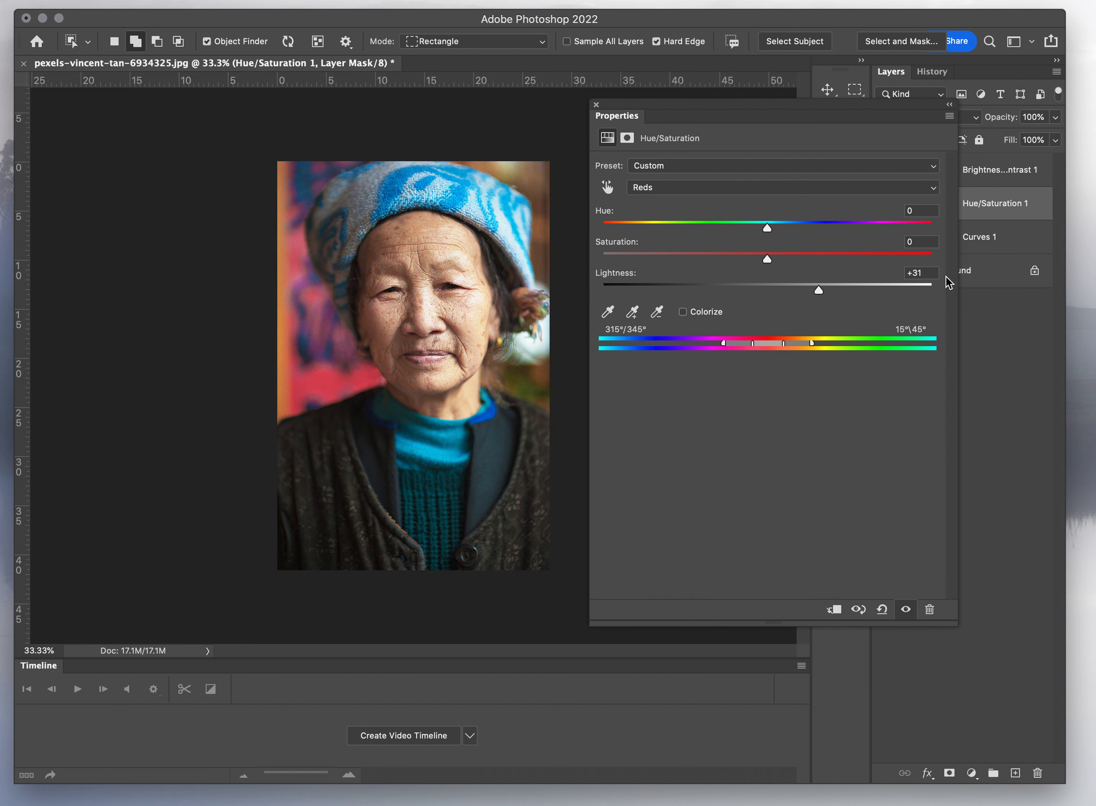
click(925, 271)
text(0)
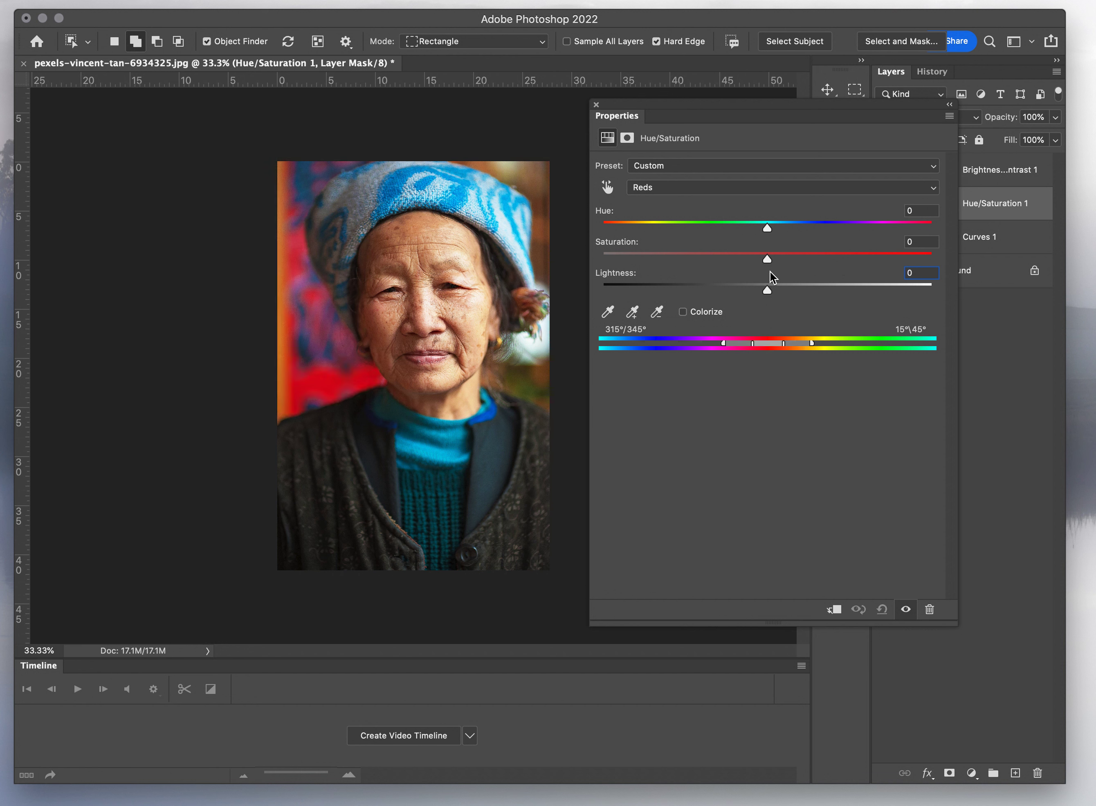
Try Reds Saturation values of -38 and -100, resetting the value to 0 after each.
click(705, 252)
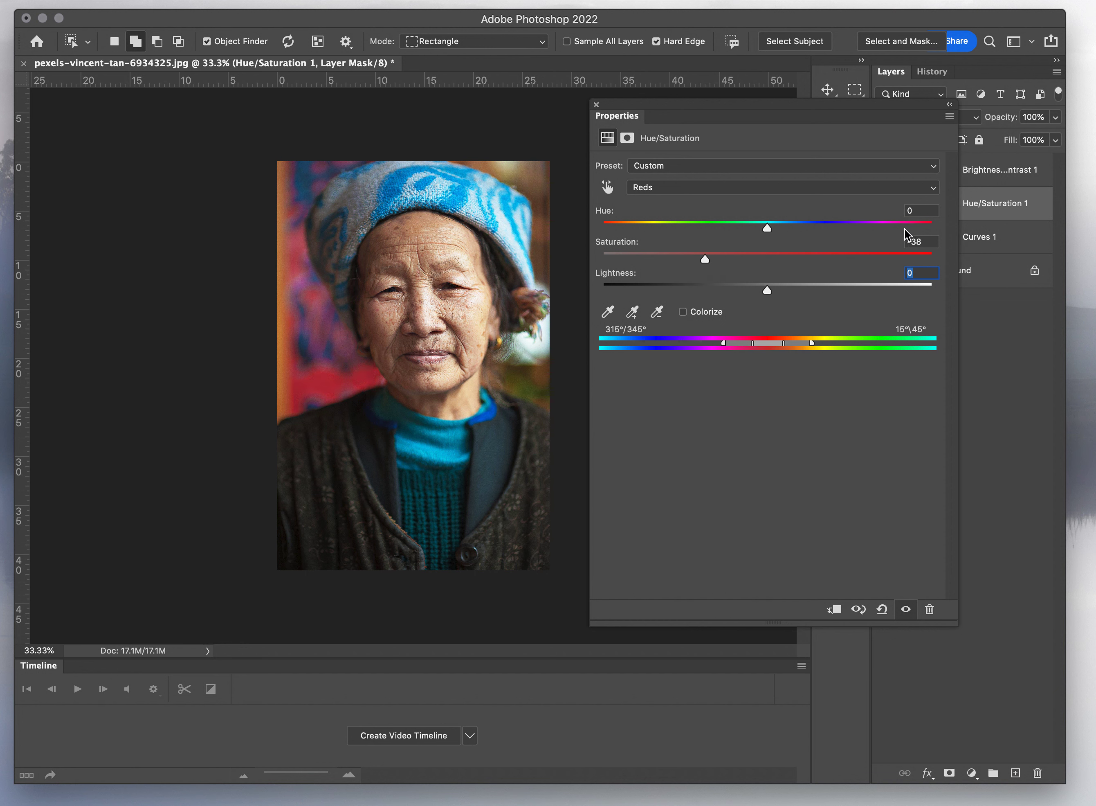
drag(925, 241, 890, 243)
text(0)
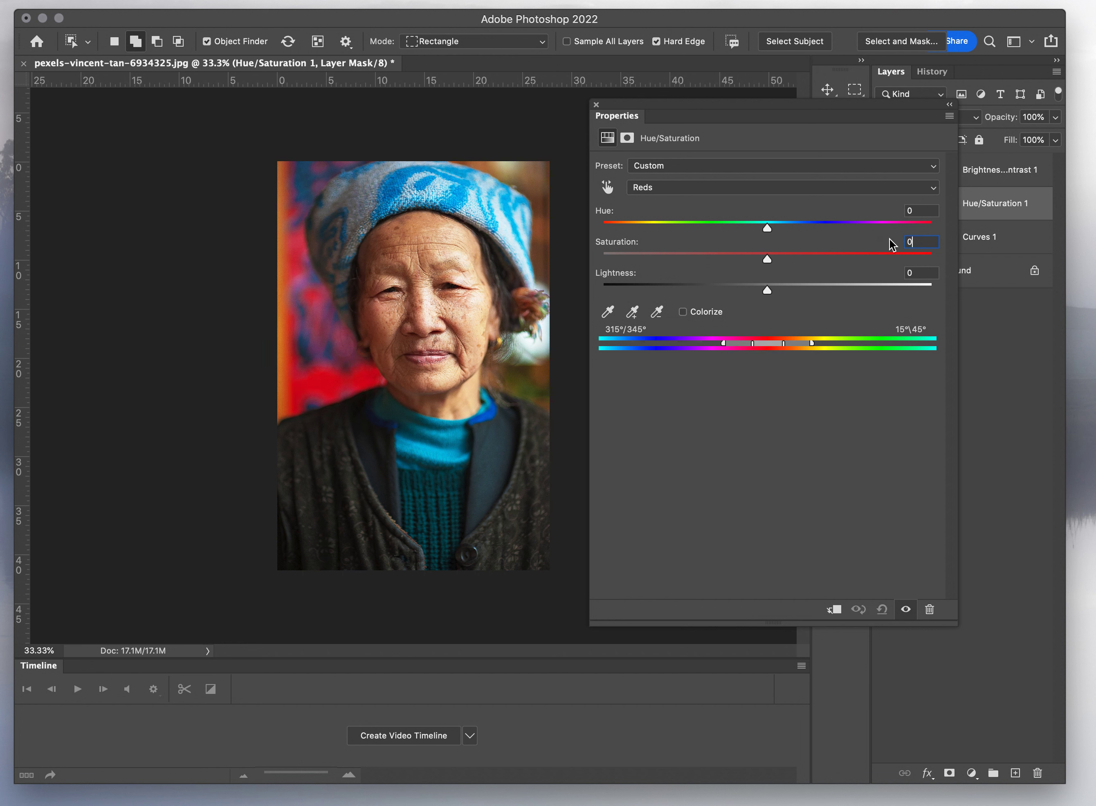
click(802, 255)
text(0)
drag(768, 258, 580, 267)
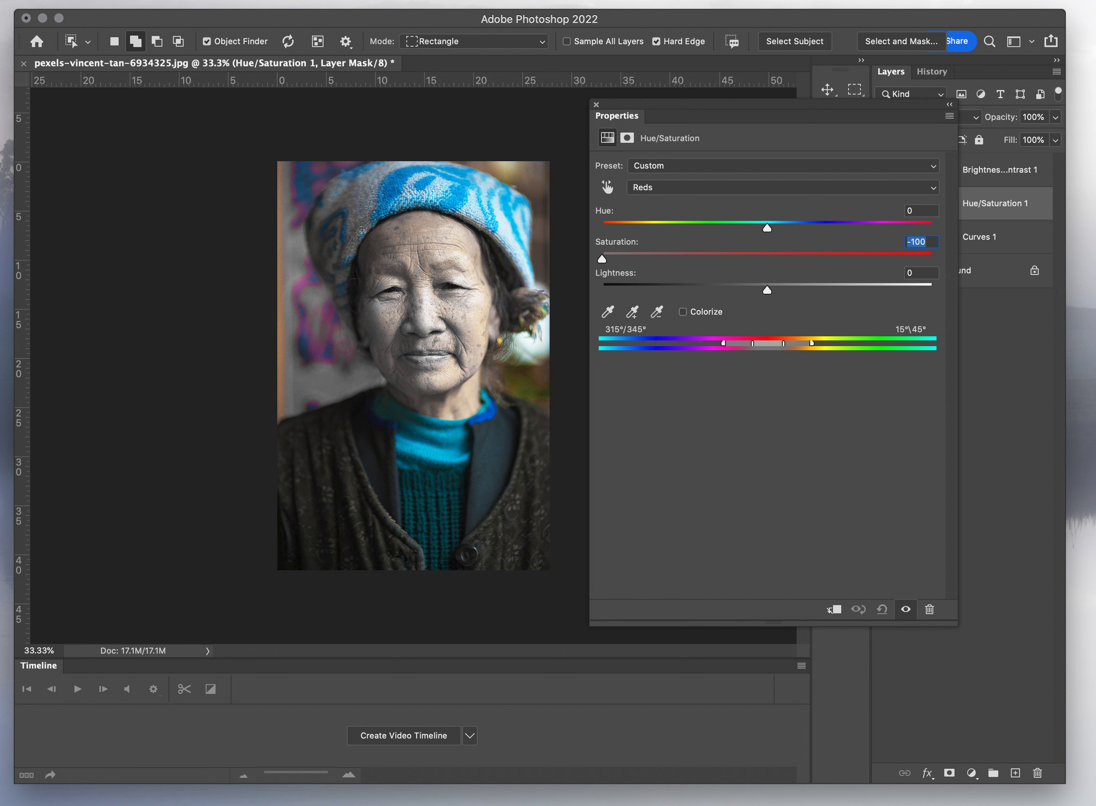
text(0)
Switch the color range to Master, try a Saturation of -100, and settle on +1.
click(860, 187)
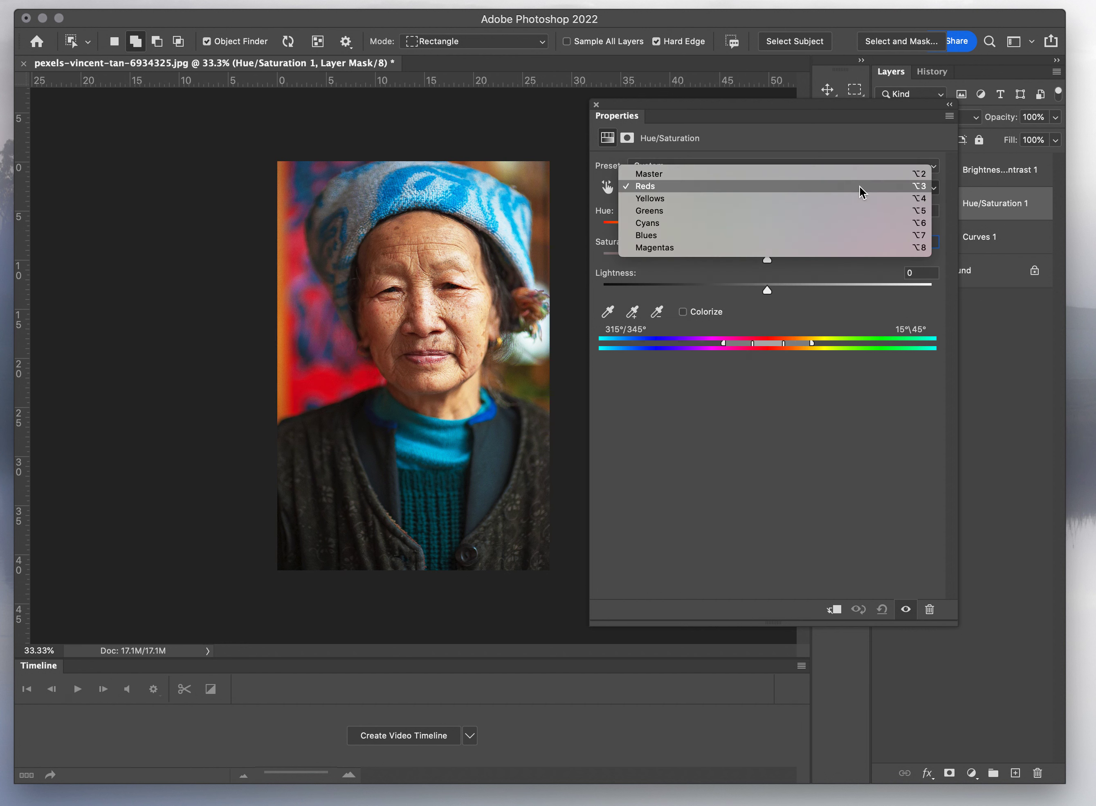
click(823, 174)
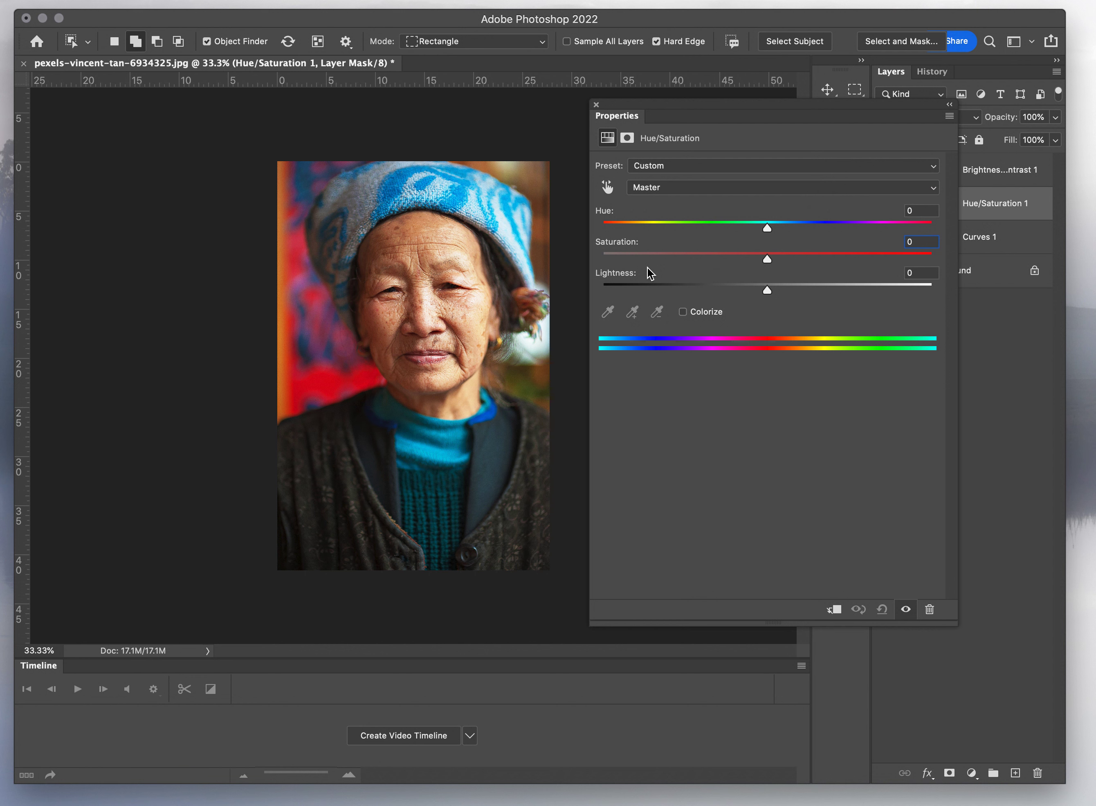
click(622, 252)
click(599, 260)
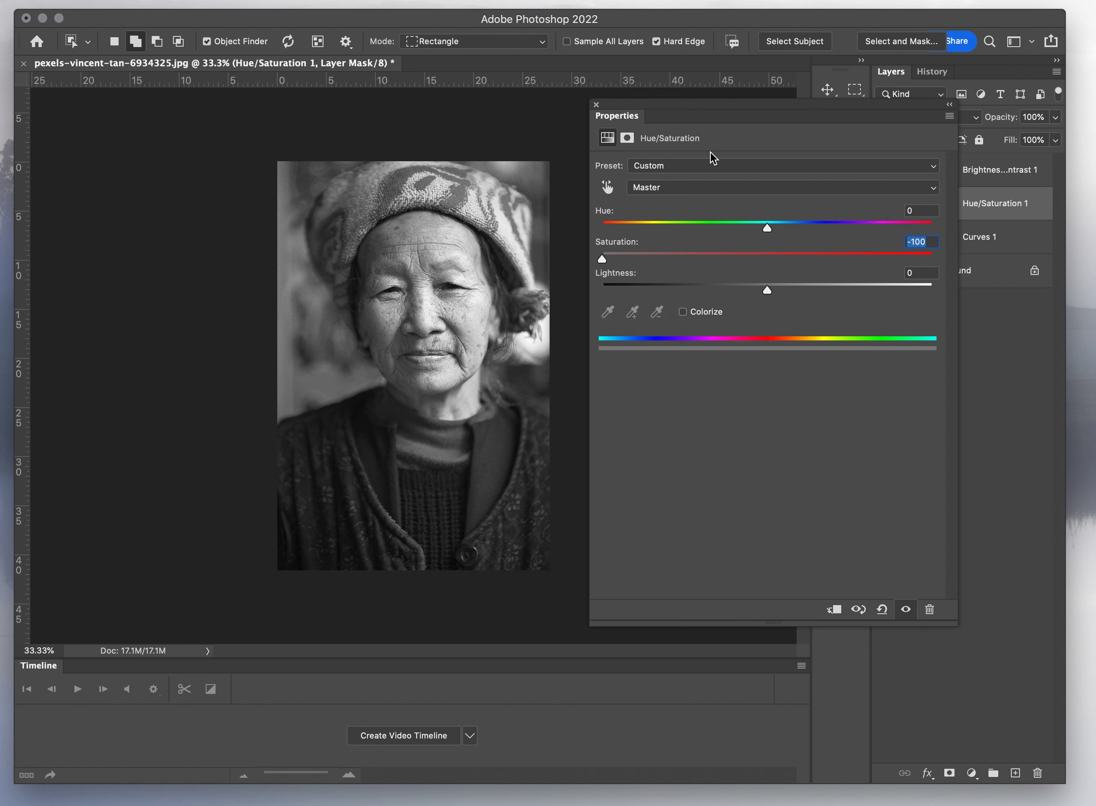
click(772, 258)
drag(771, 258, 769, 258)
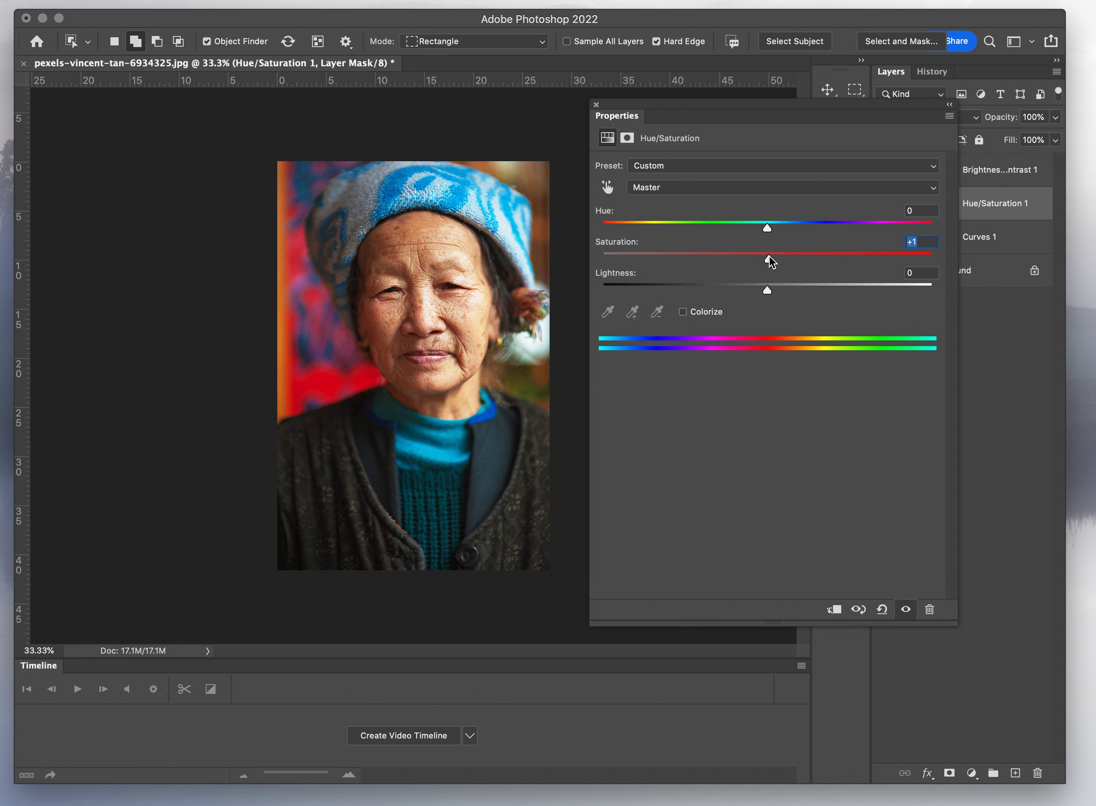
Activate the on-image adjustment tool and sample the blue of the hat to target the Cyans range.
click(612, 193)
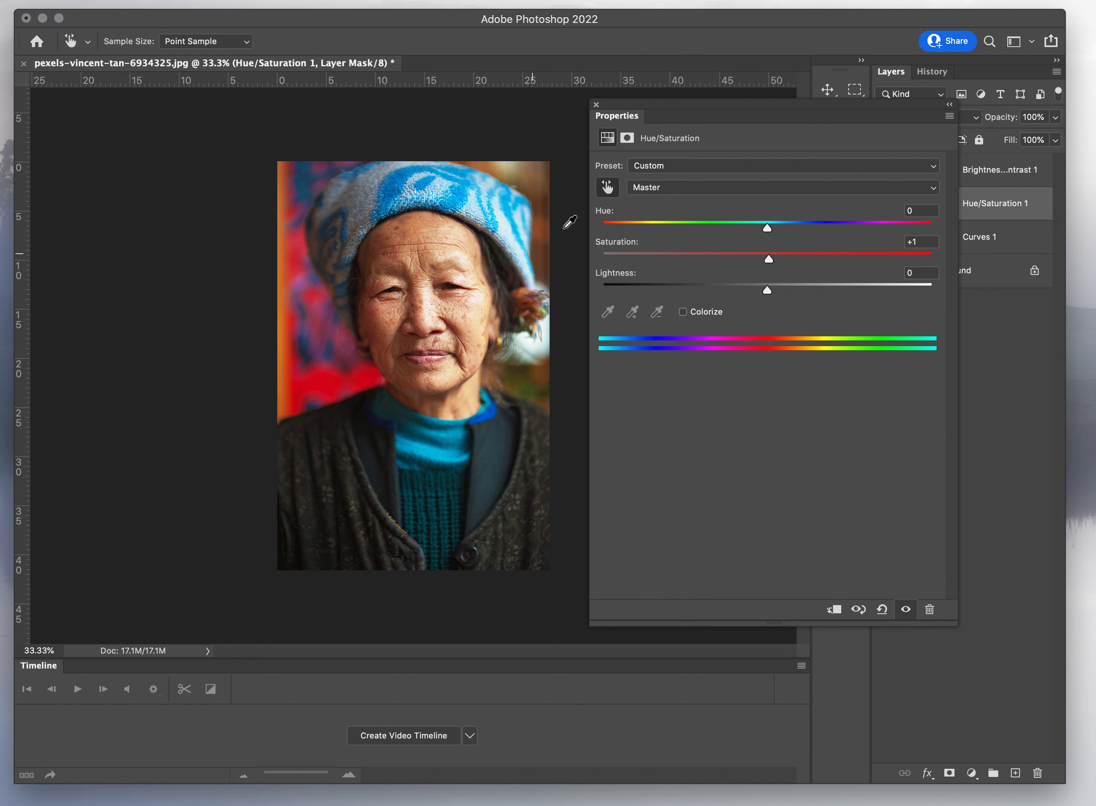
click(611, 188)
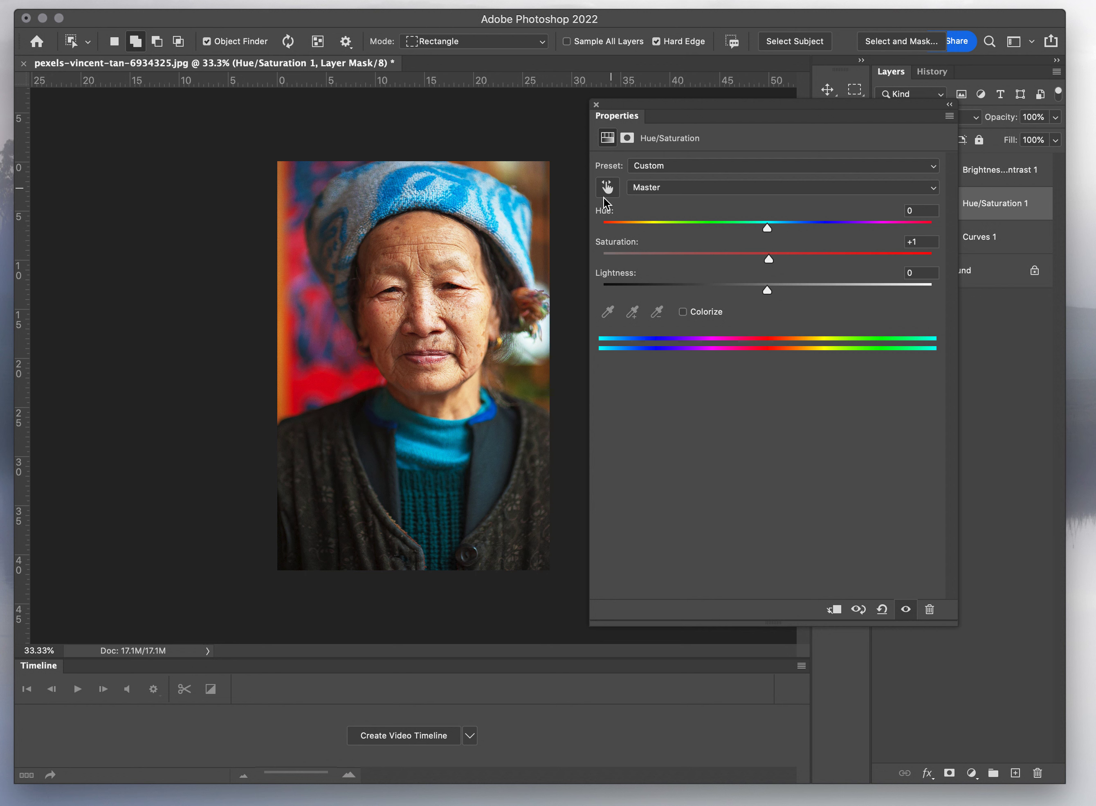
click(613, 187)
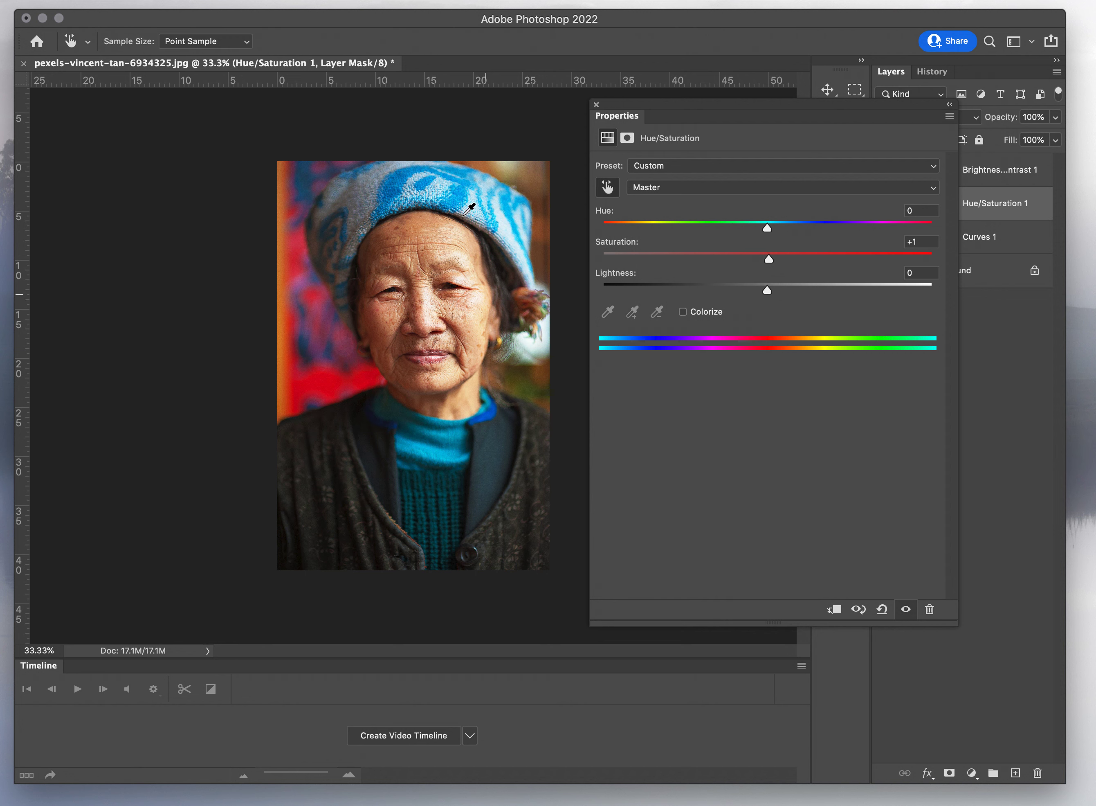
click(392, 191)
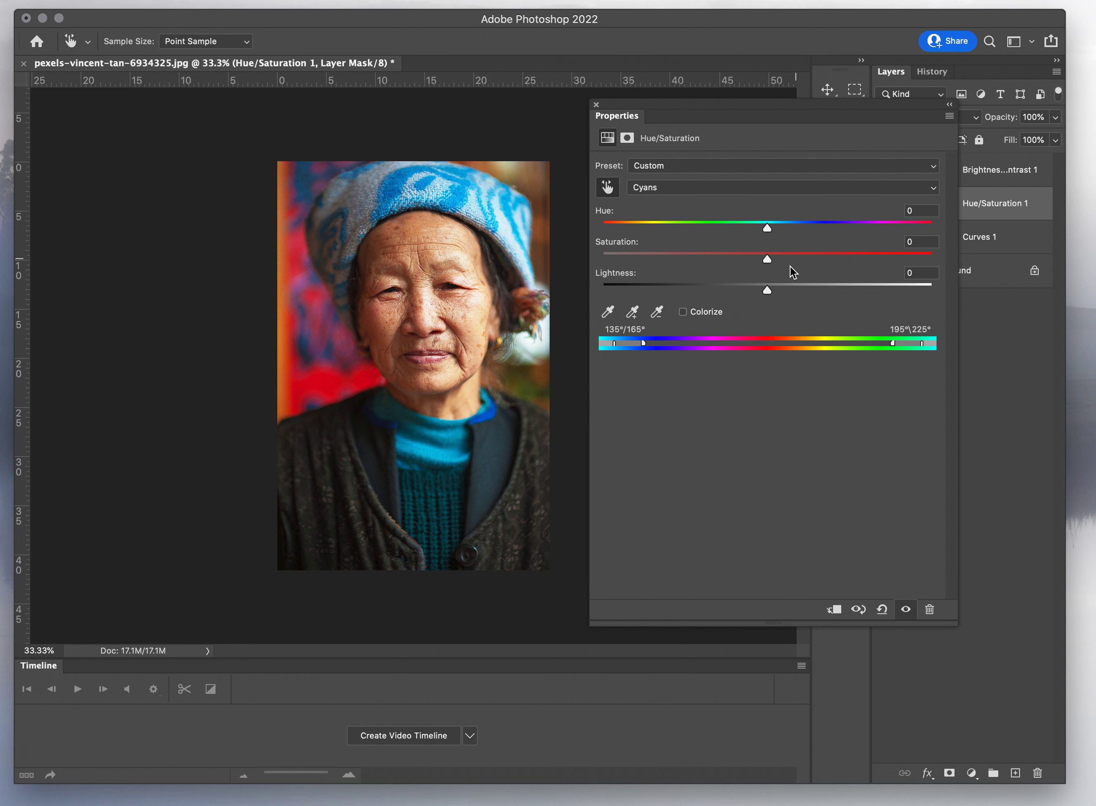
Try Cyans Saturation values of -51 and -76, and reset the Saturation to 0.
click(727, 252)
click(683, 253)
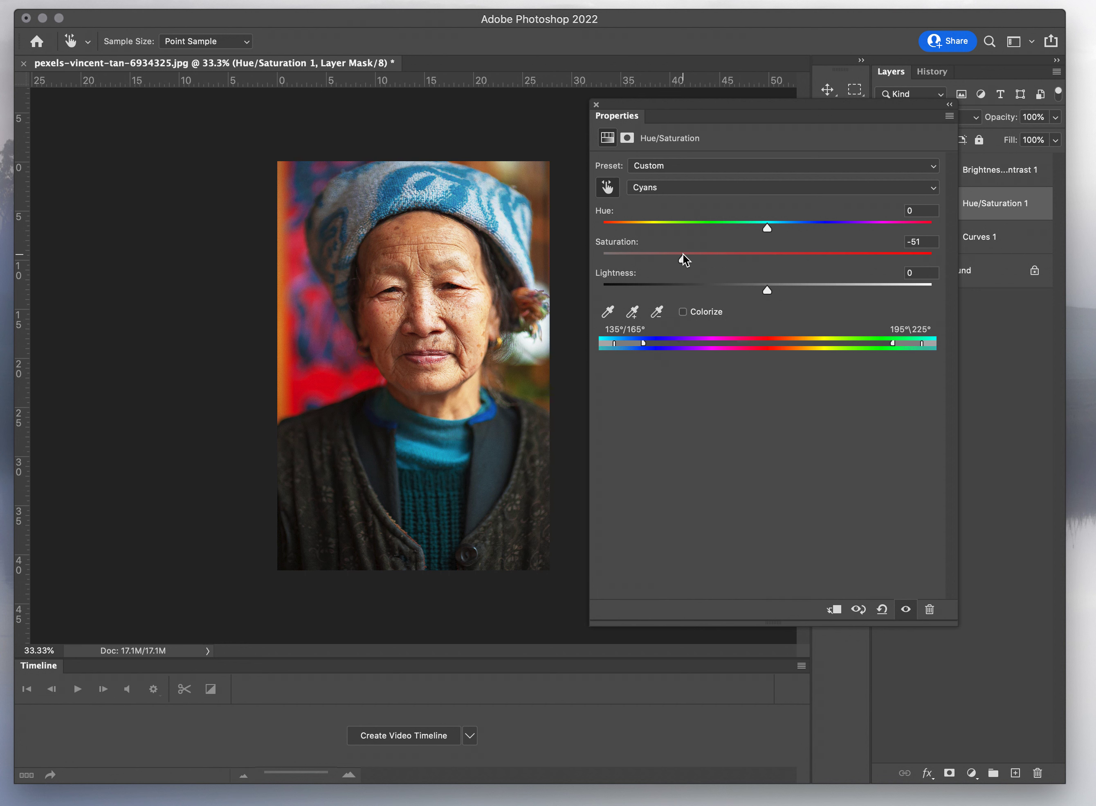
click(641, 254)
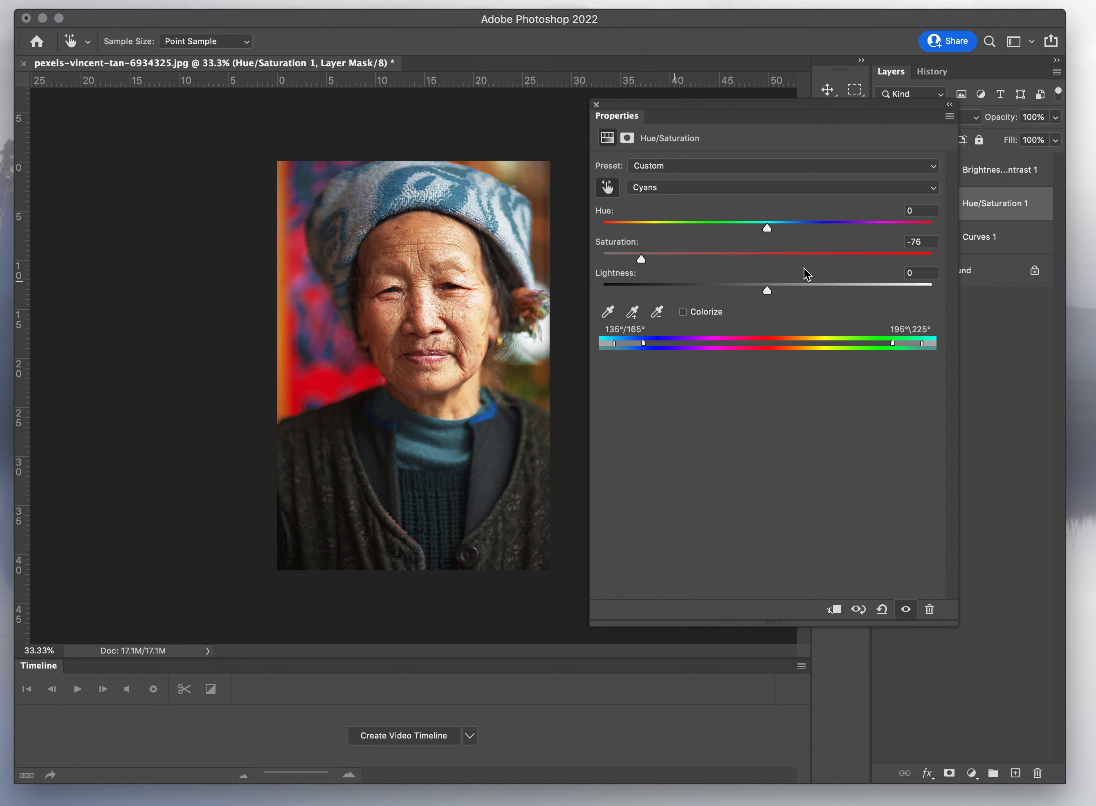
drag(925, 242, 886, 244)
text(0)
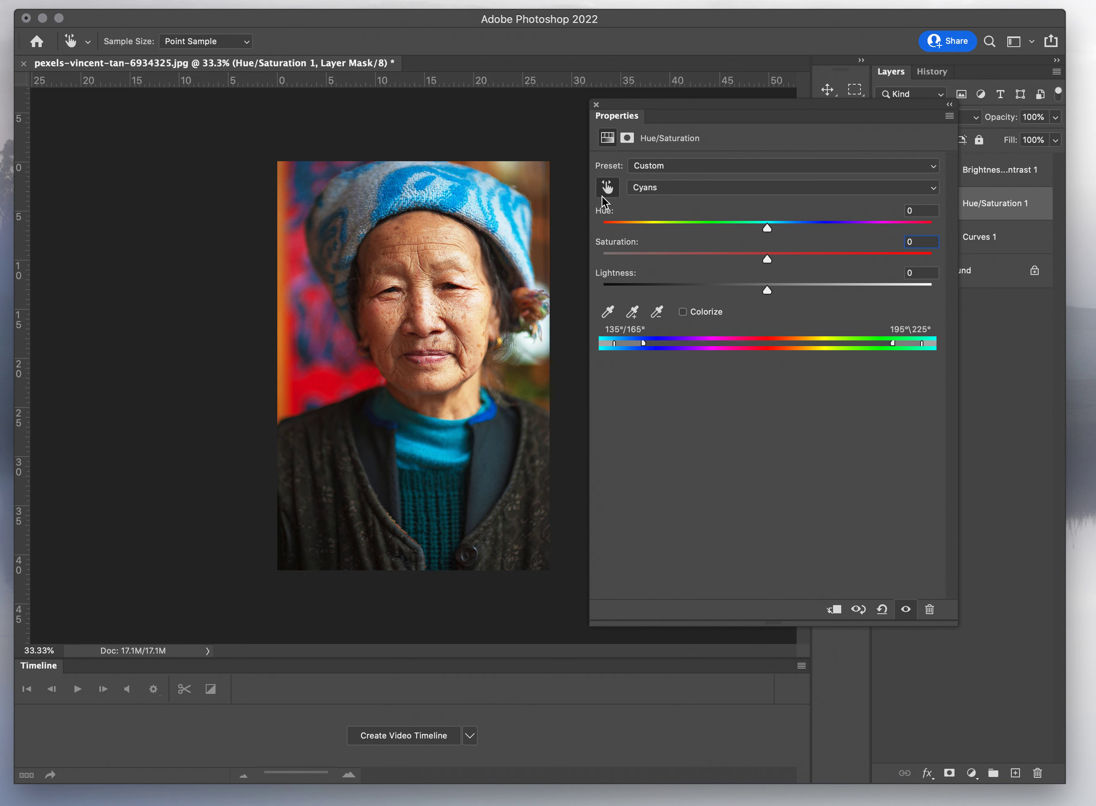
Sample the red background, shift the Reds range to 293°/323° and 353°\23°, set its Saturation to -44, and close the adjustment properties.
click(316, 379)
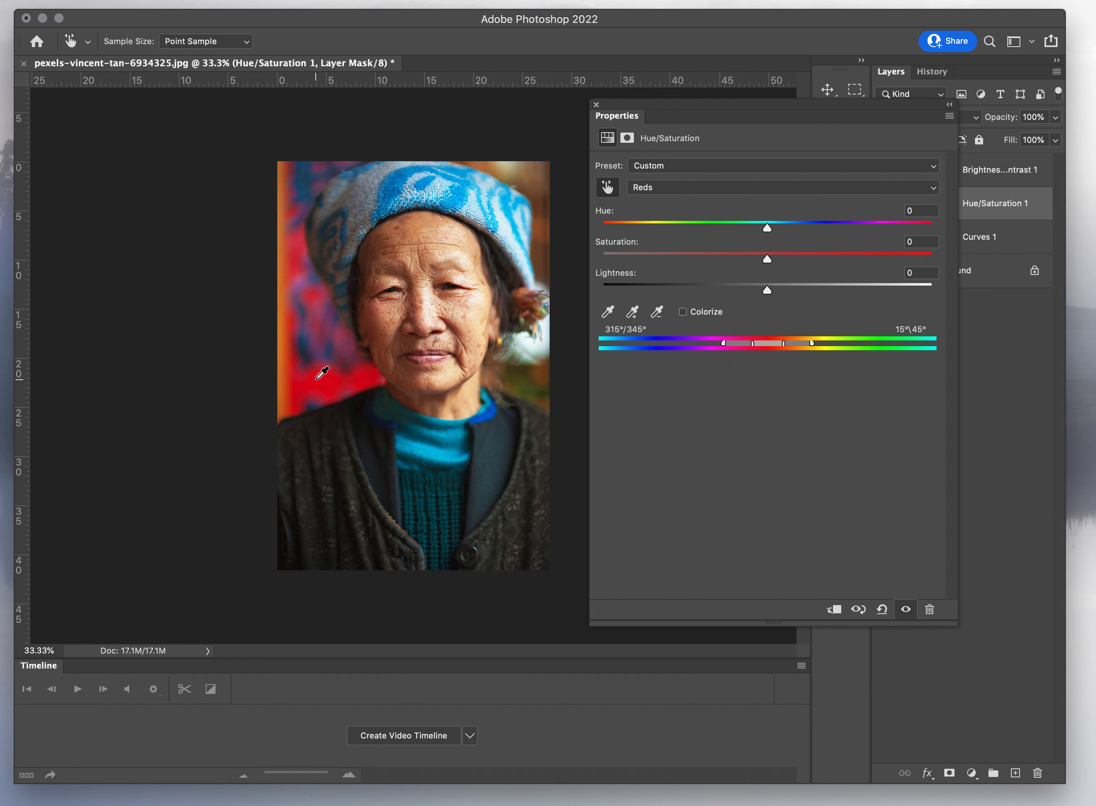
click(701, 253)
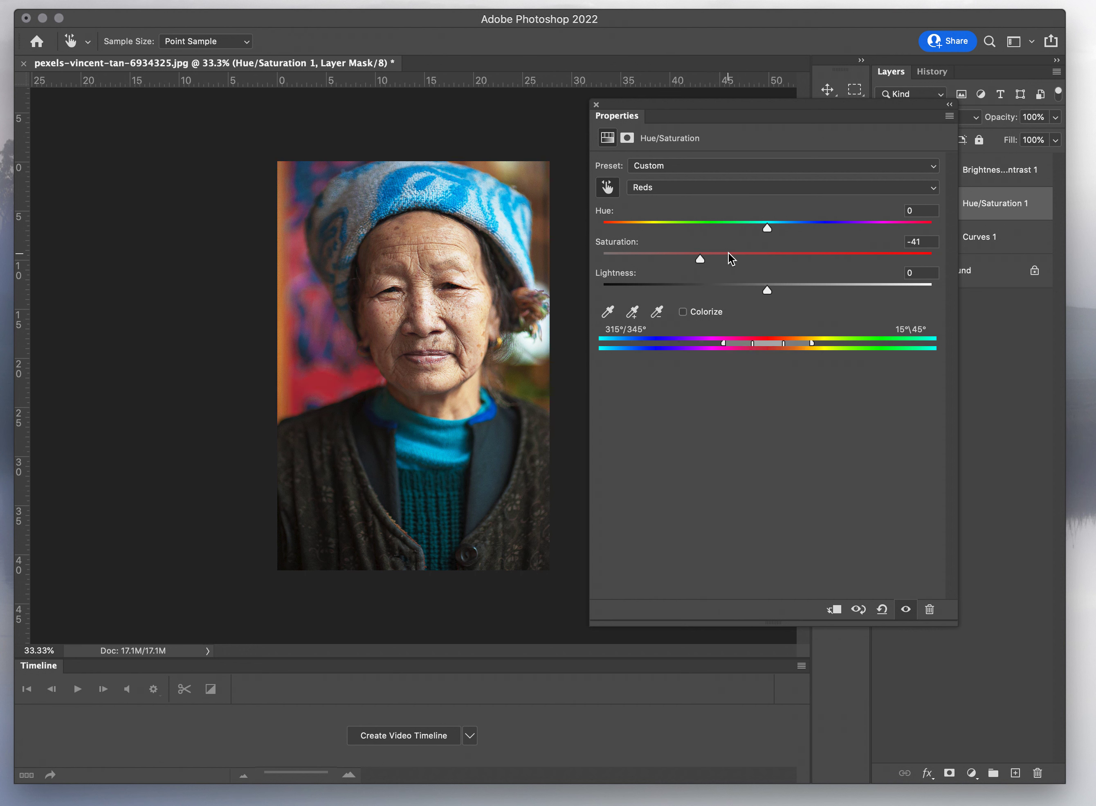
mouse_move(736, 258)
mouse_down()
mouse_move(769, 258)
mouse_move(747, 257)
mouse_up()
drag(766, 343, 743, 349)
click(657, 254)
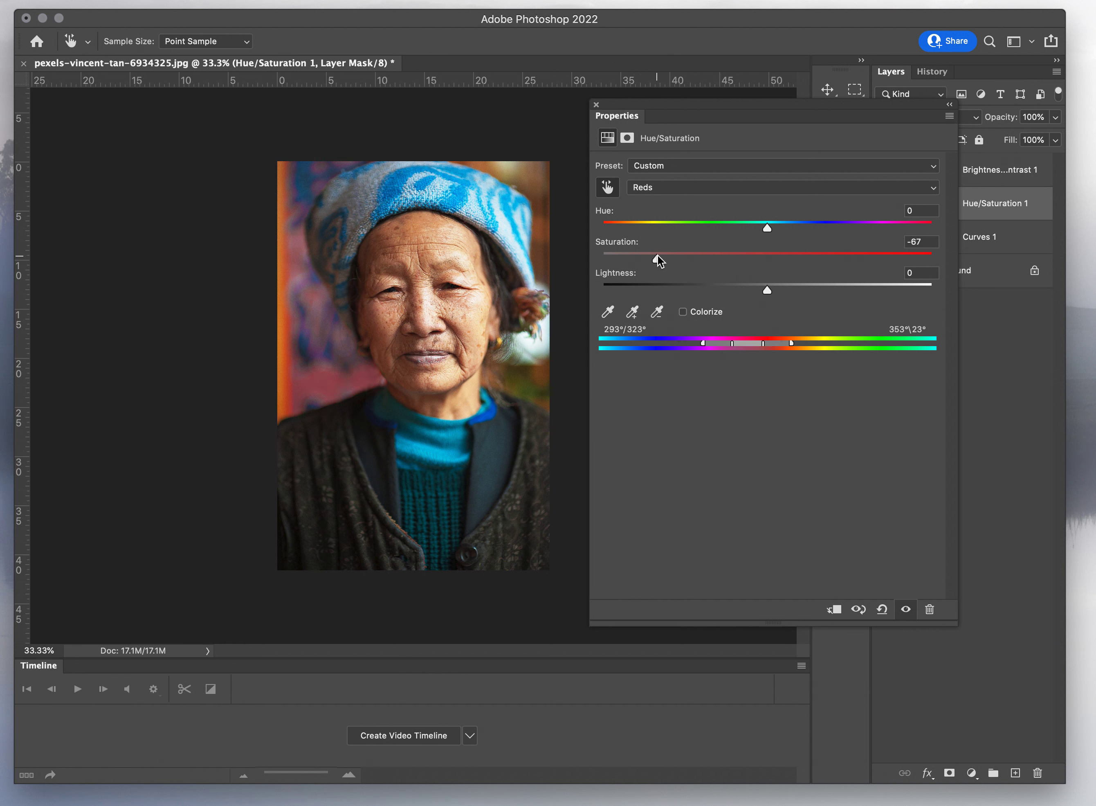
click(679, 255)
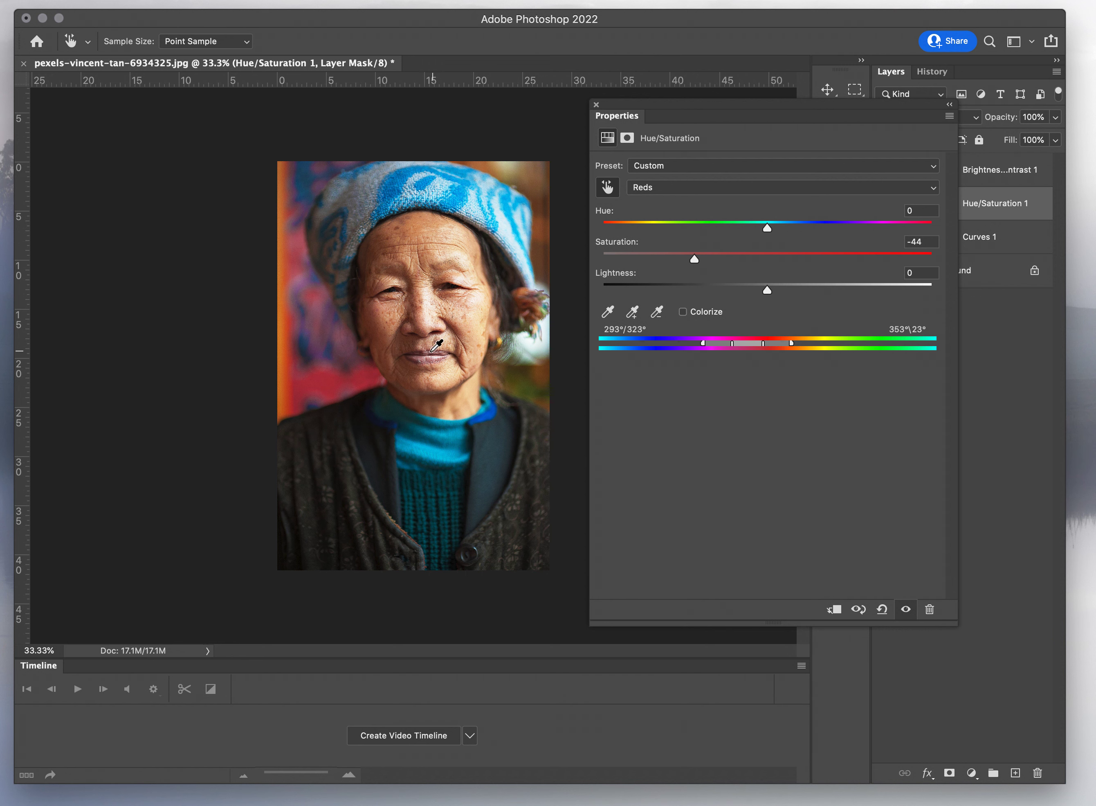
click(596, 106)
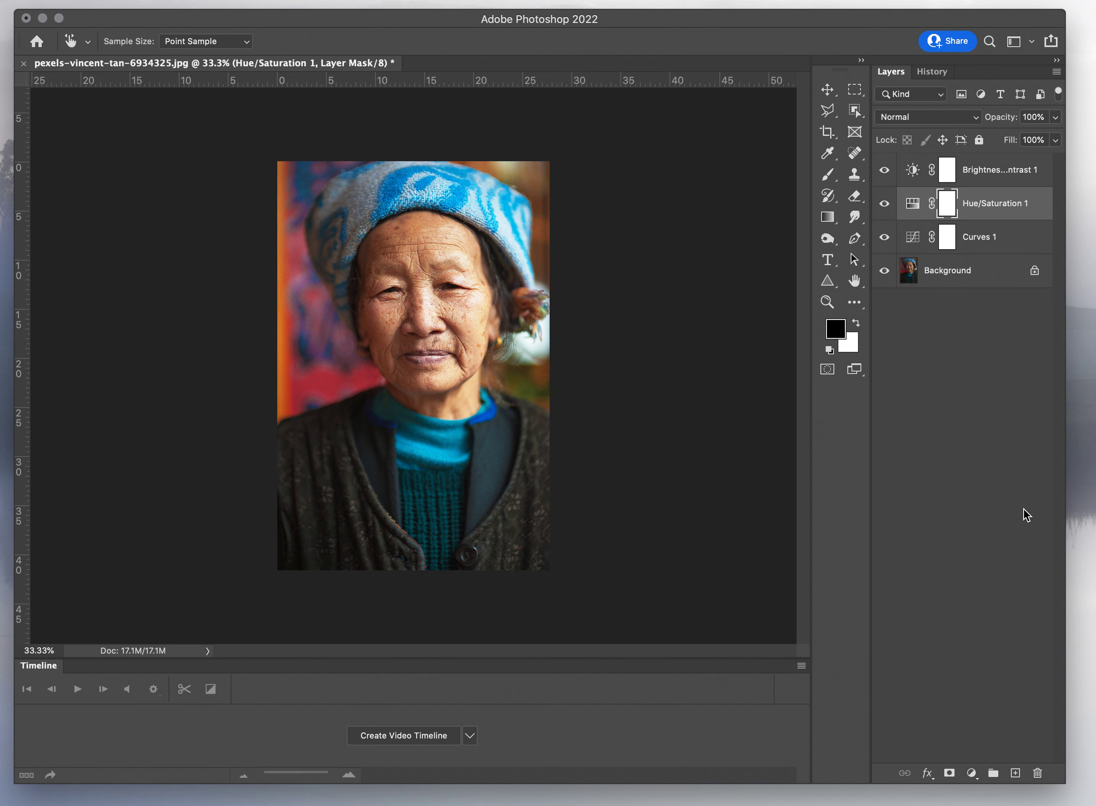
Select the Hue/Saturation 1 layer mask and activate the Brush tool.
click(912, 207)
key(w)
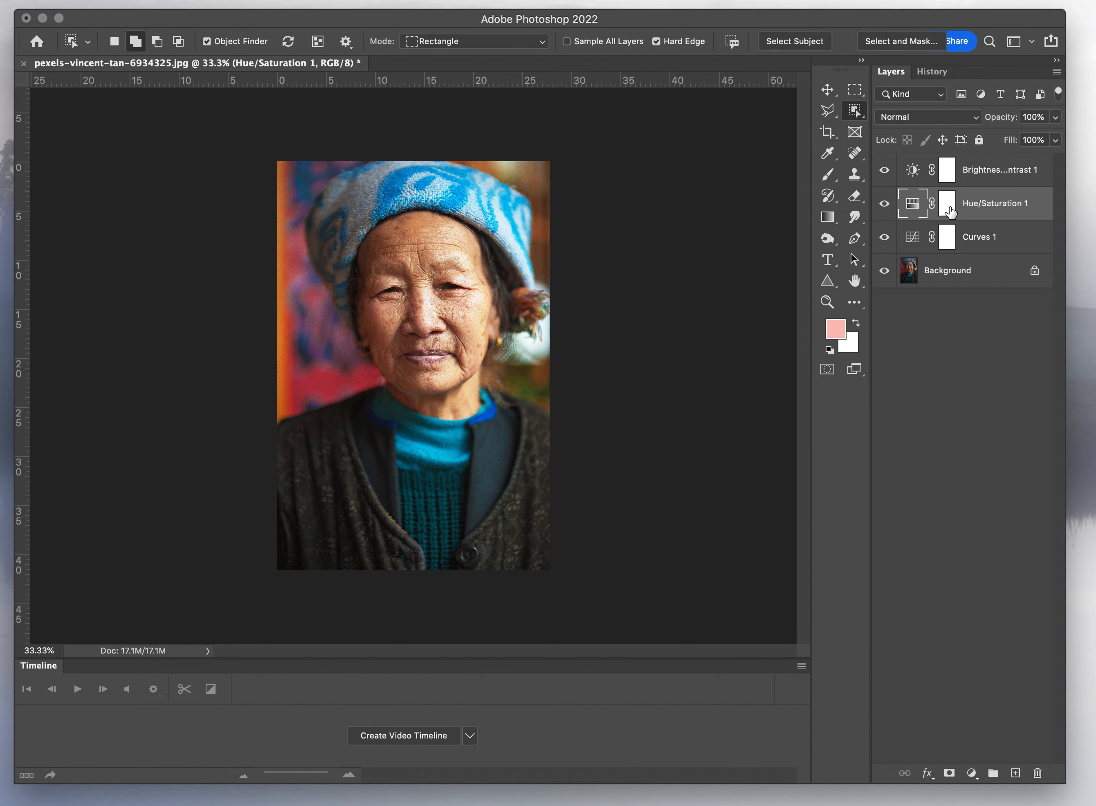
click(948, 211)
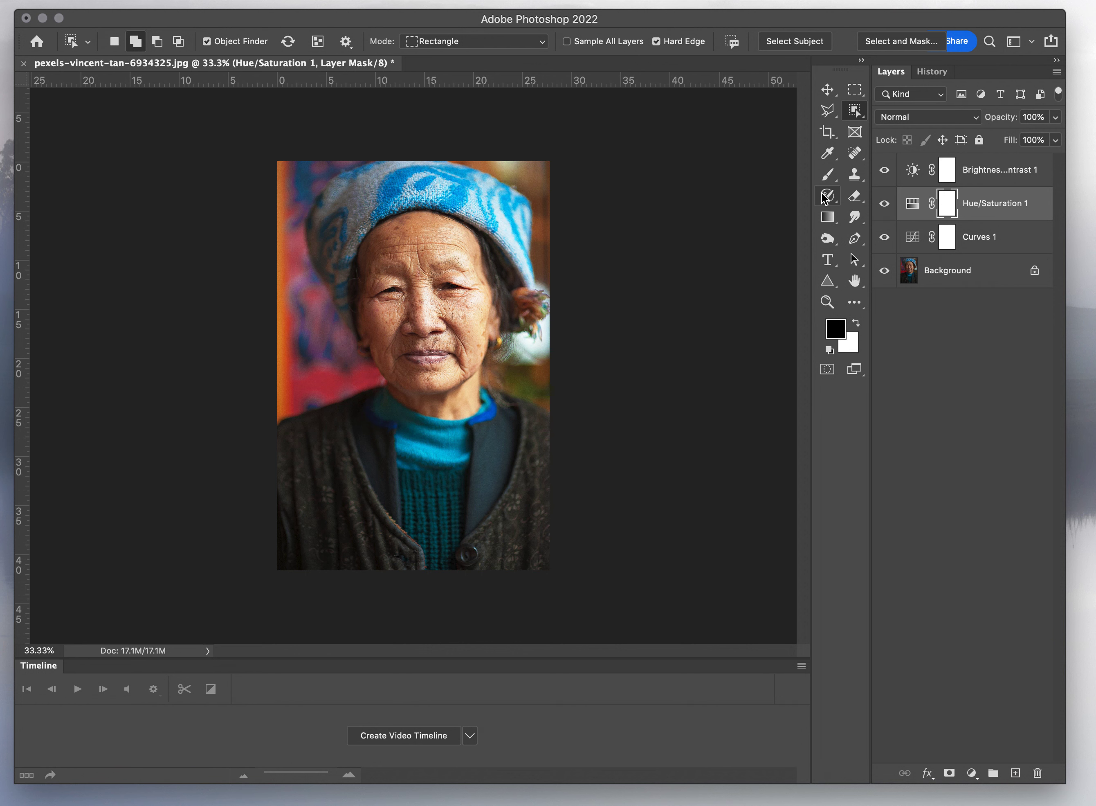
click(826, 178)
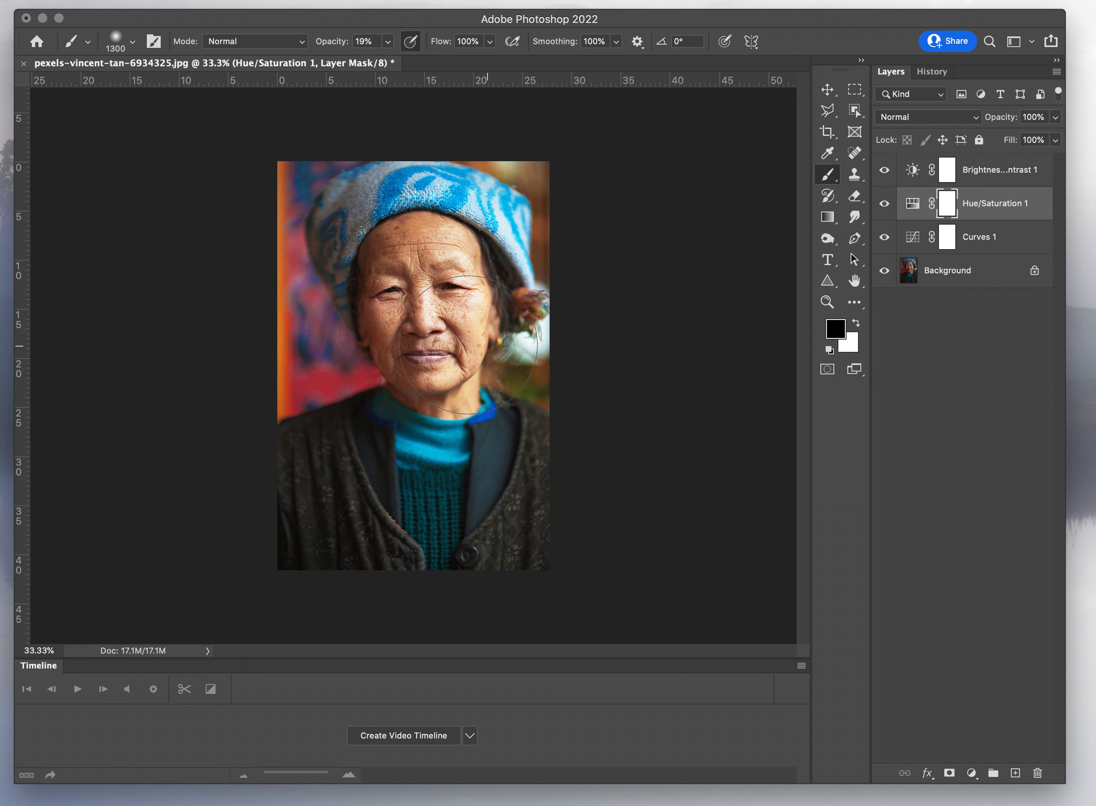
Reduce the brush size to 90 px.
key(bracketleft)
key(bracketleft)
key(bracketleft)
key(bracketleft)
key(bracketleft)
key(bracketleft)
key(bracketleft)
key(bracketleft)
key(bracketleft)
key(bracketleft)
key(bracketleft)
key(bracketleft)
key(bracketleft)
key(bracketleft)
key(bracketleft)
key(bracketleft)
key(bracketleft)
right_click(130, 103)
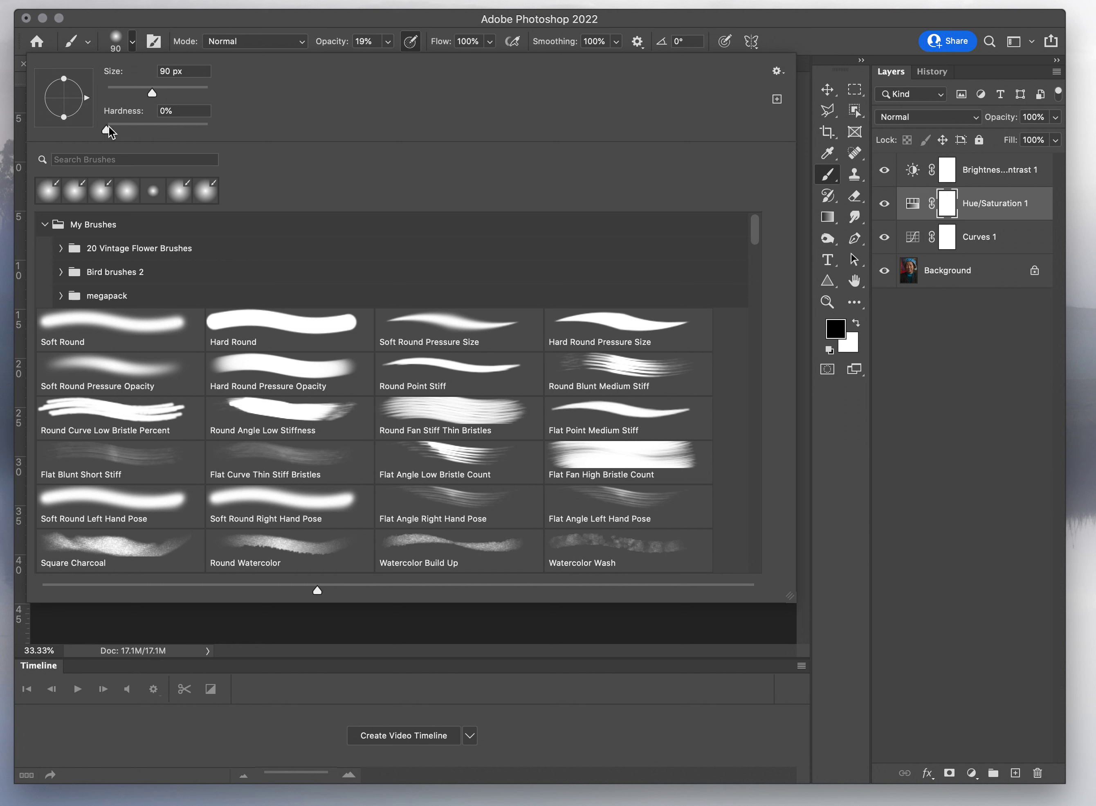
click(130, 91)
click(132, 95)
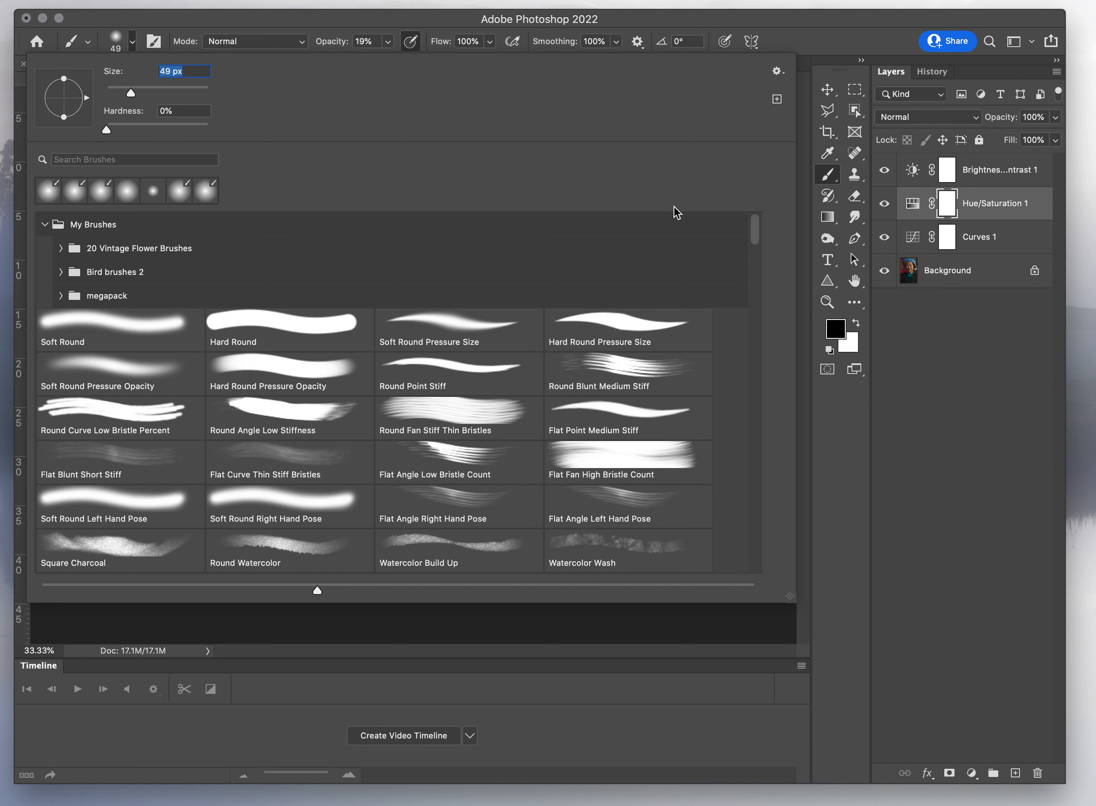
key(Escape)
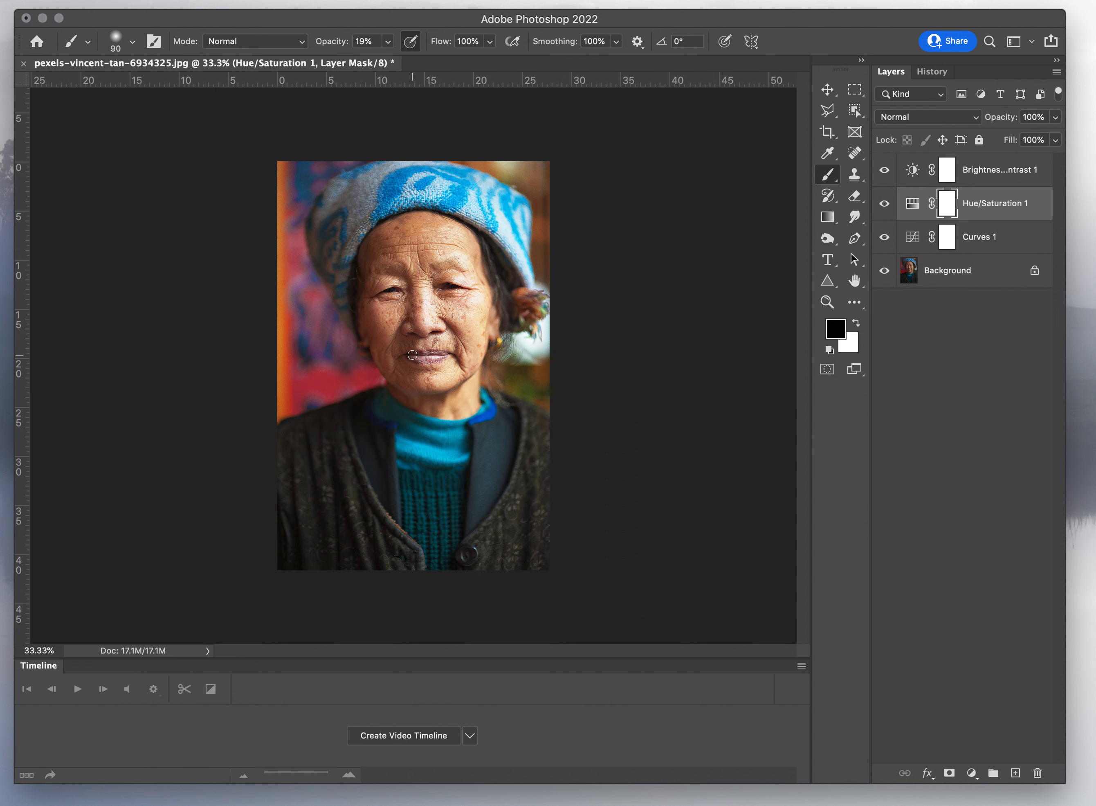
Paint black on the Hue/Saturation mask over the left corner of the lips, and set the brush opacity to 100%.
mouse_move(412, 355)
mouse_down()
mouse_move(448, 352)
mouse_move(408, 357)
mouse_up()
click(388, 41)
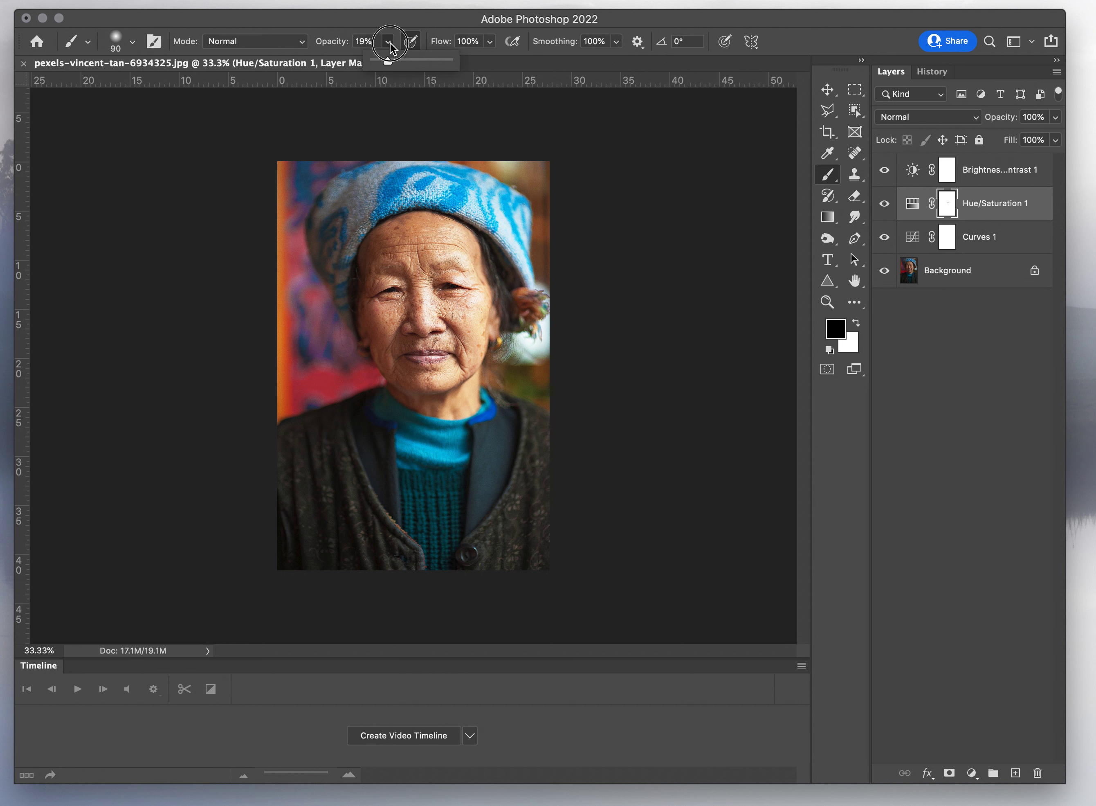
drag(386, 61, 476, 63)
click(471, 29)
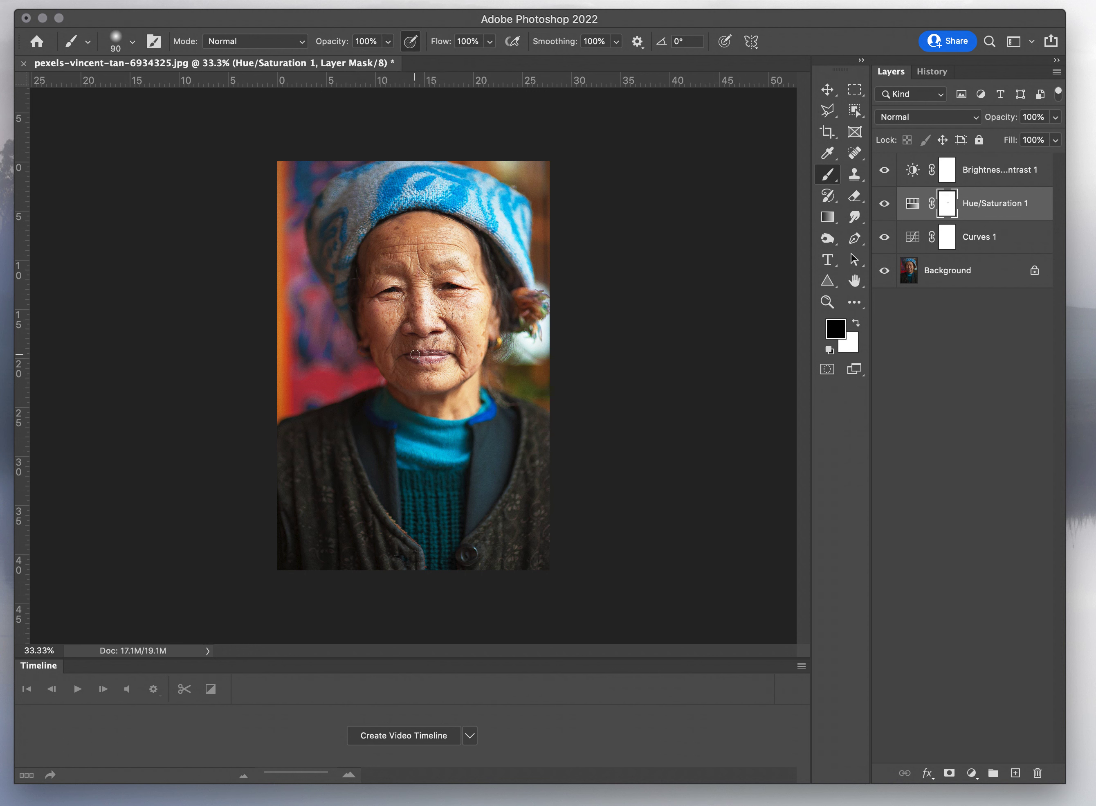
Paint black on the Hue/Saturation 1 mask across the full width of the lips.
mouse_move(422, 355)
mouse_down()
mouse_move(445, 358)
mouse_move(405, 354)
mouse_move(447, 353)
mouse_move(404, 353)
mouse_move(447, 354)
mouse_move(414, 356)
mouse_move(443, 351)
mouse_move(427, 355)
mouse_up()
mouse_move(414, 357)
mouse_down()
mouse_move(454, 352)
mouse_move(407, 353)
mouse_move(441, 352)
mouse_up()
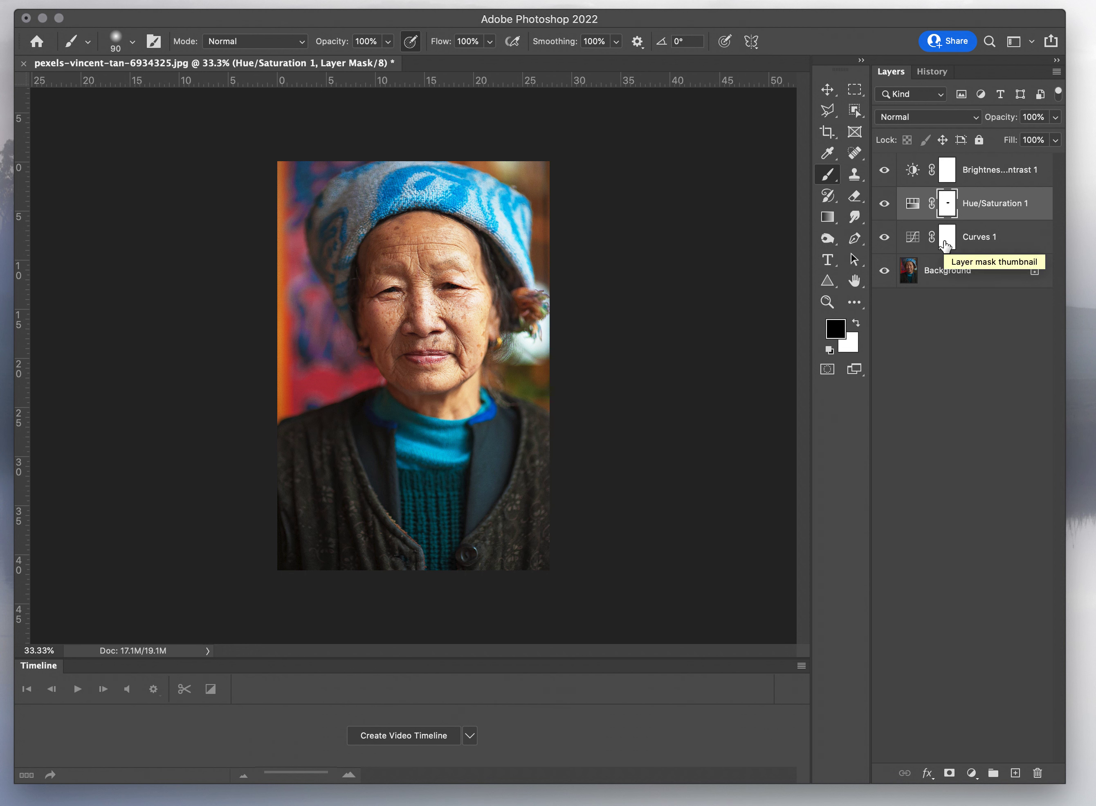
Add a Photo Filter adjustment layer above Hue/Saturation 1, using the Yellow filter at 52% density.
click(972, 774)
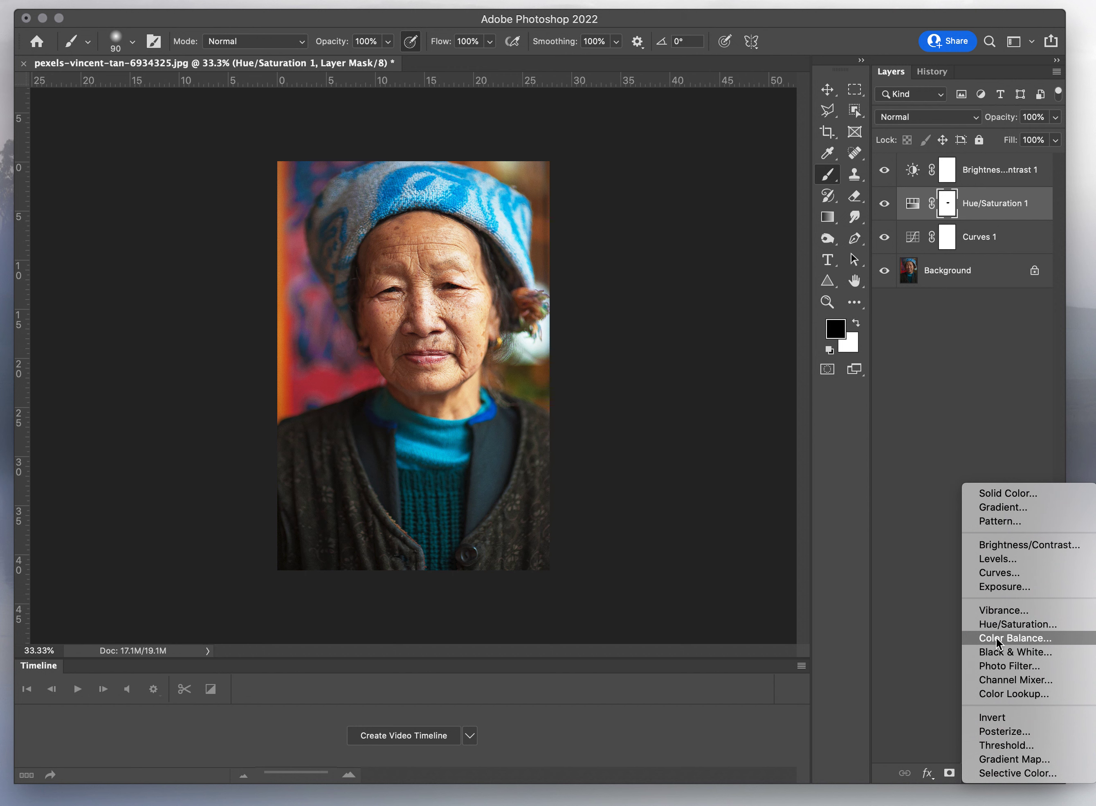
click(999, 666)
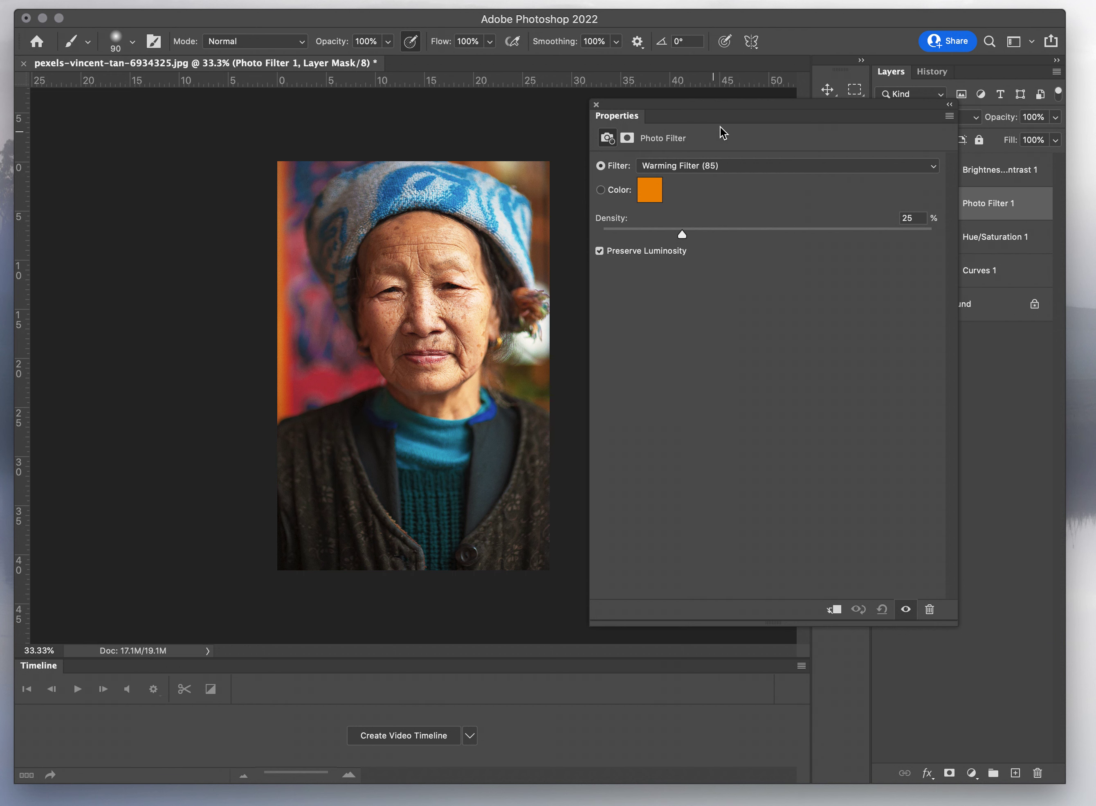
click(668, 167)
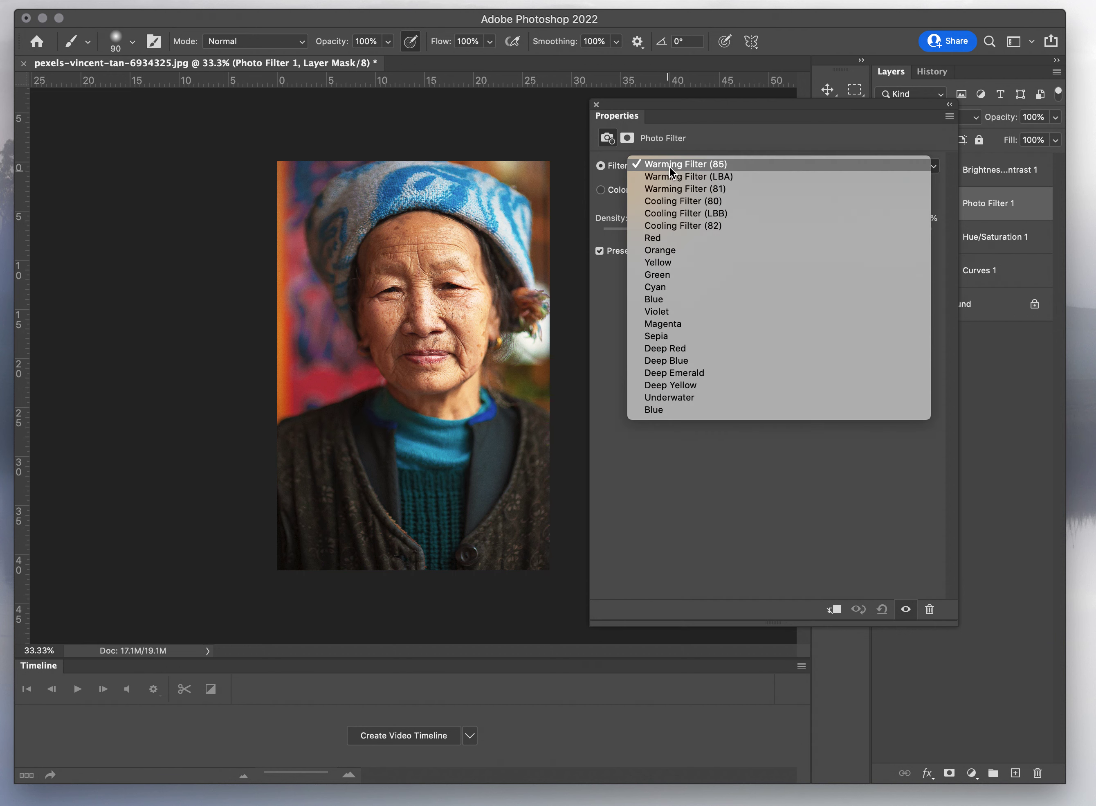
click(664, 200)
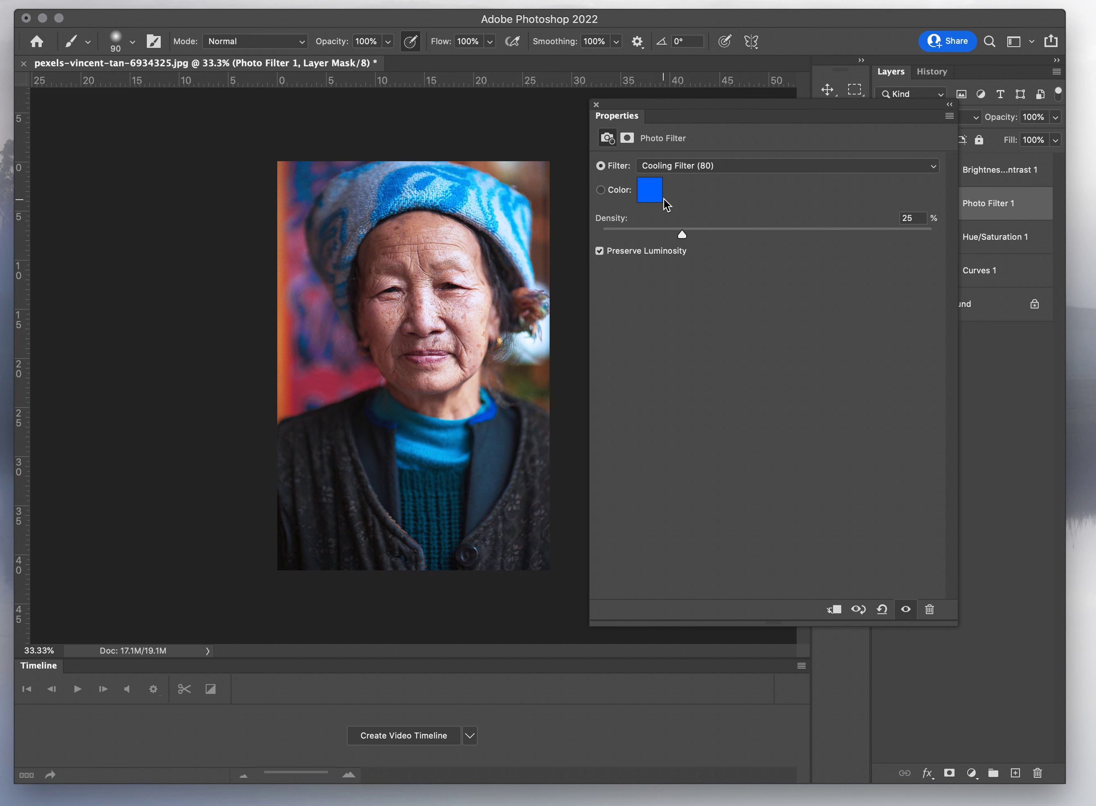
click(688, 168)
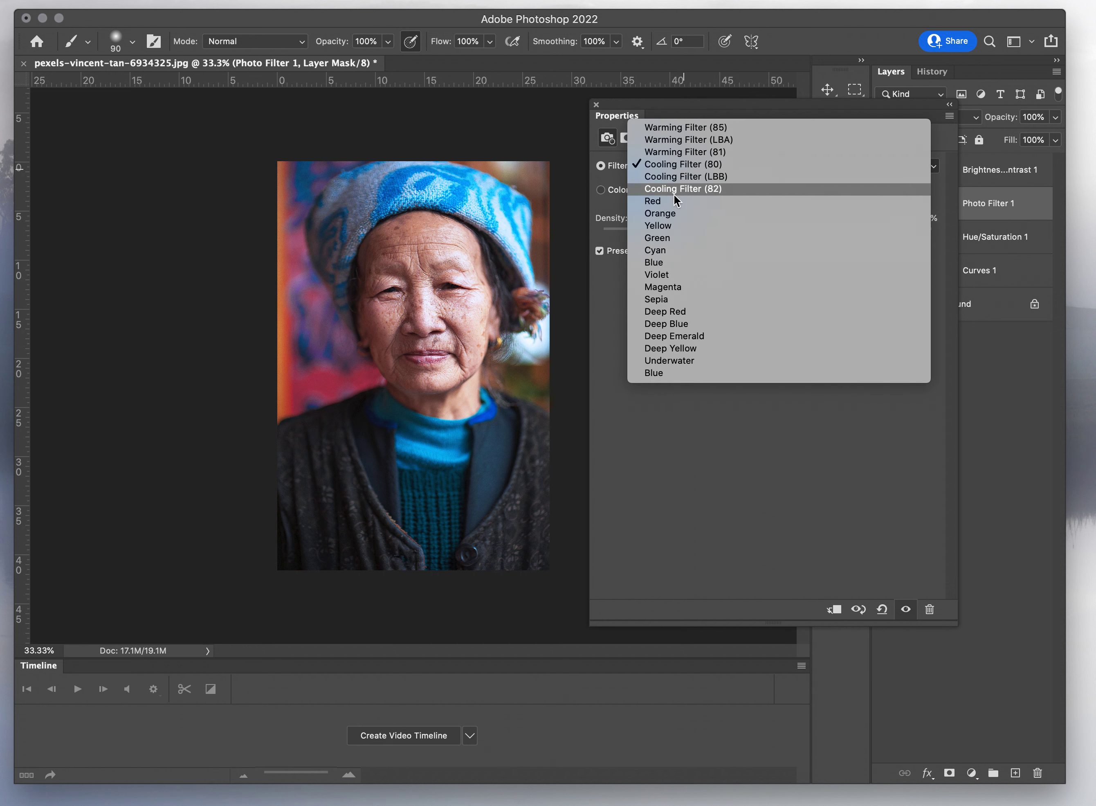
click(670, 225)
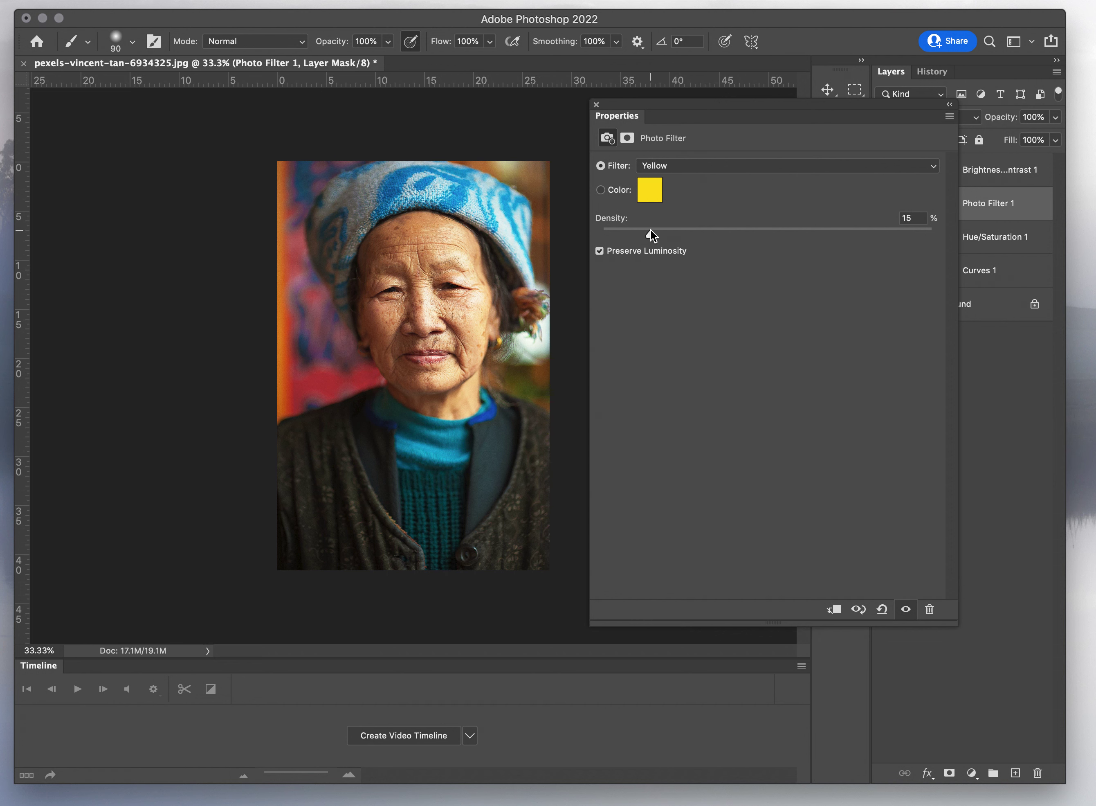
click(788, 227)
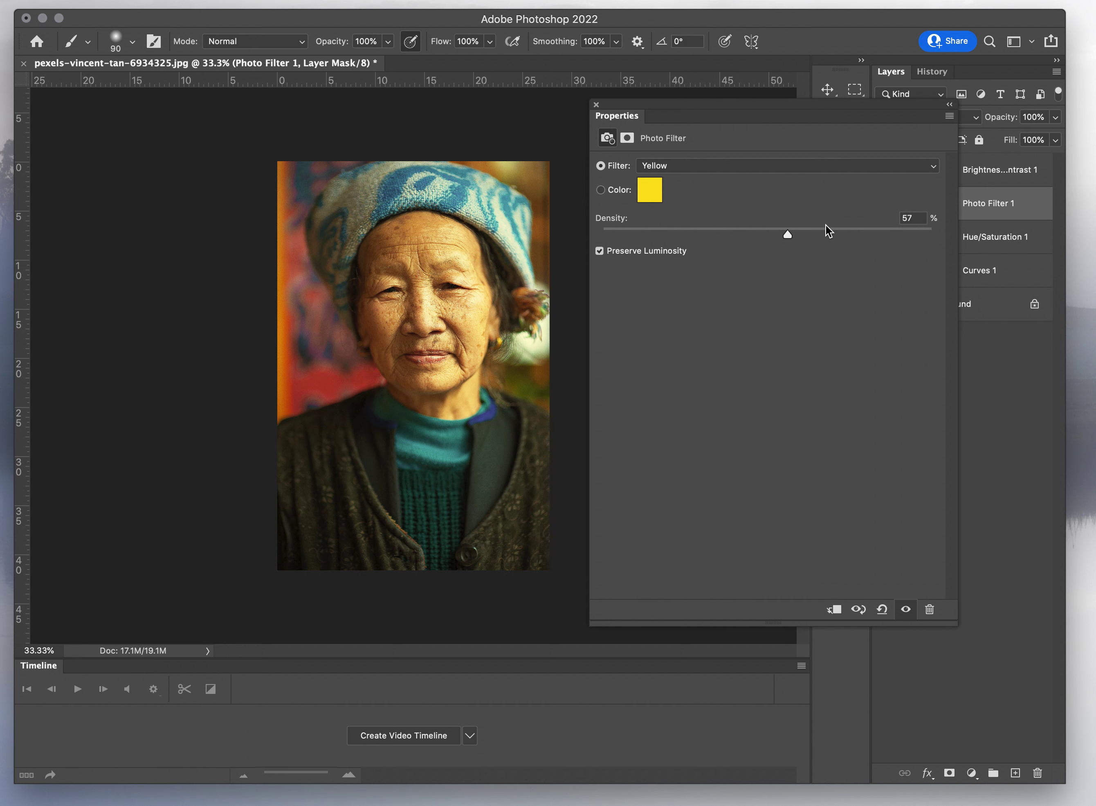
Try custom Photo Filter colors such as brown #9a5c13 and green #29b981, and cancel the color change.
click(652, 197)
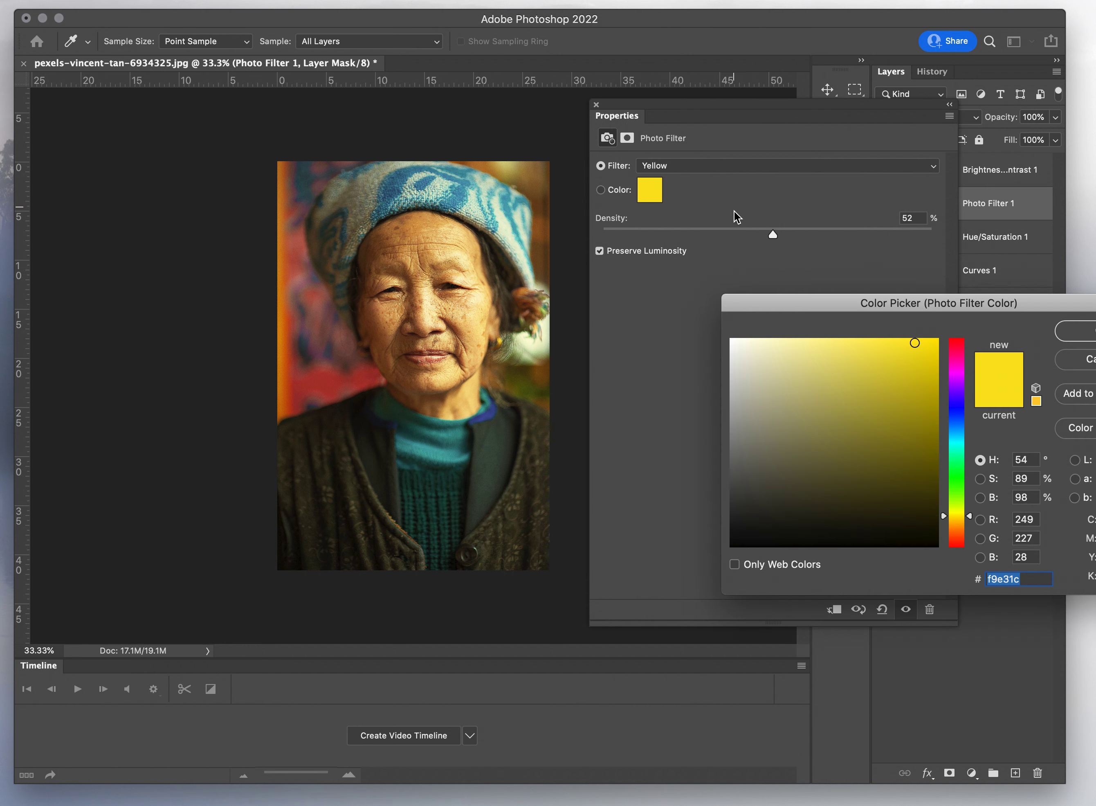
click(1092, 361)
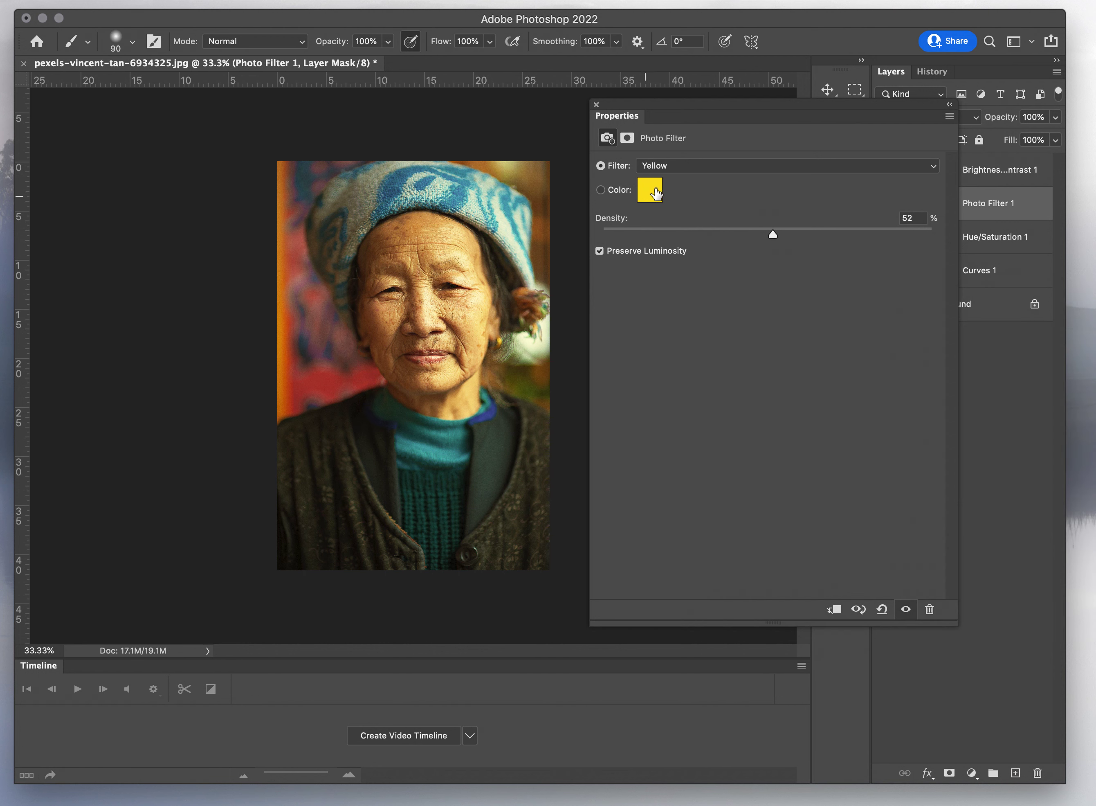
click(643, 197)
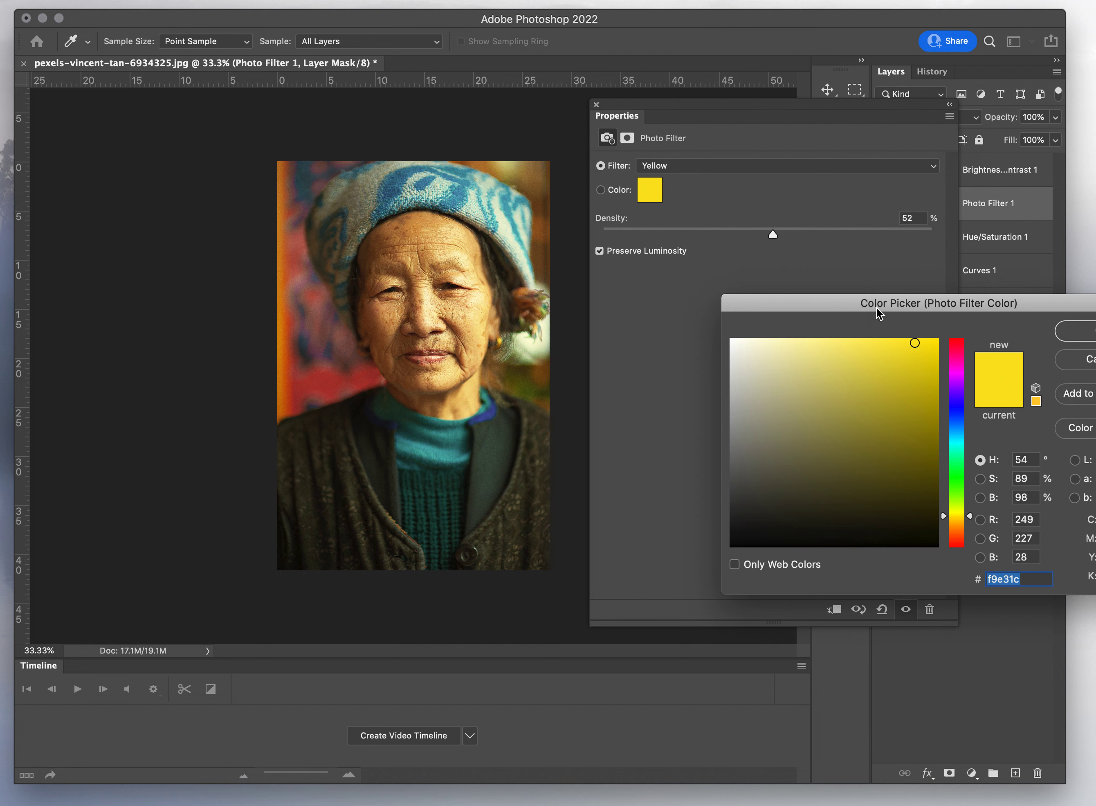
drag(876, 307, 706, 297)
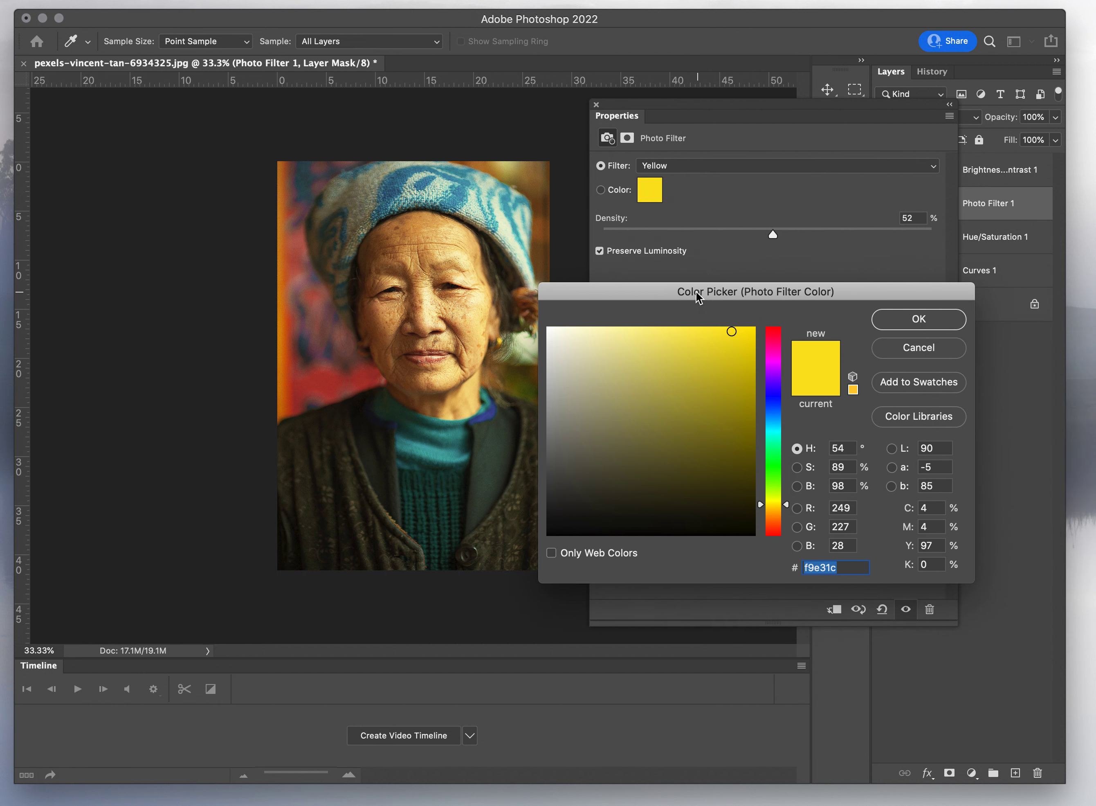
click(734, 425)
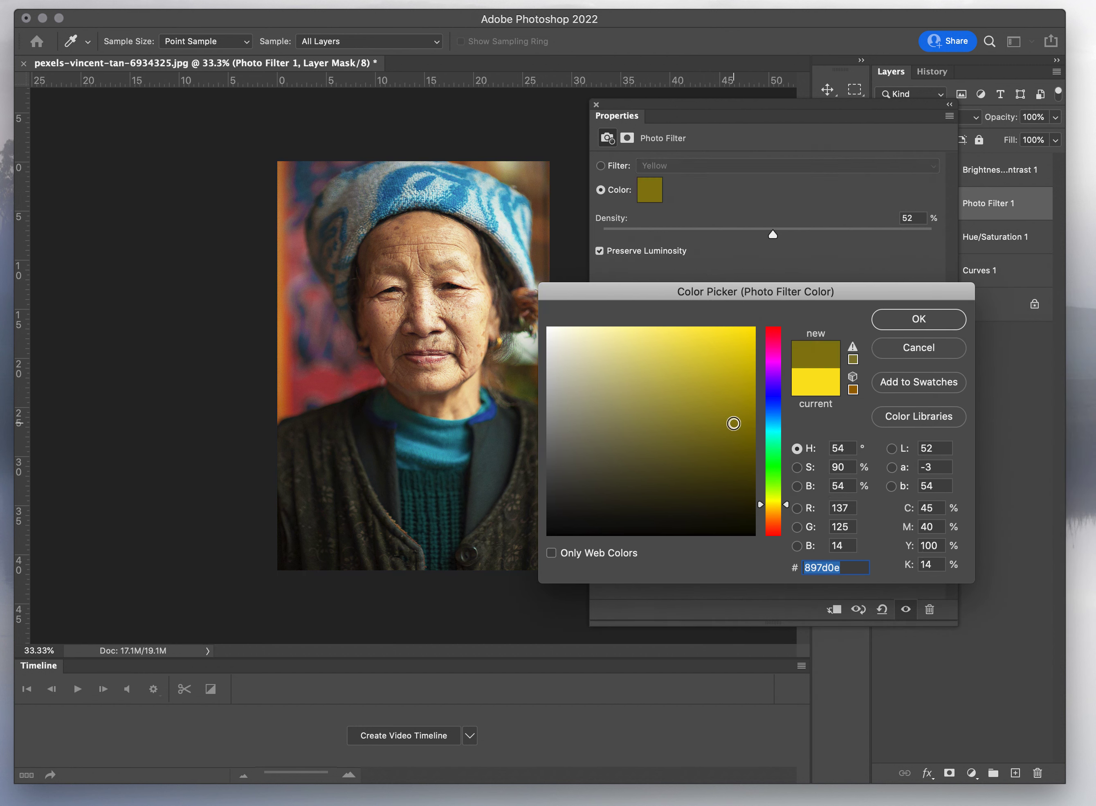
click(729, 402)
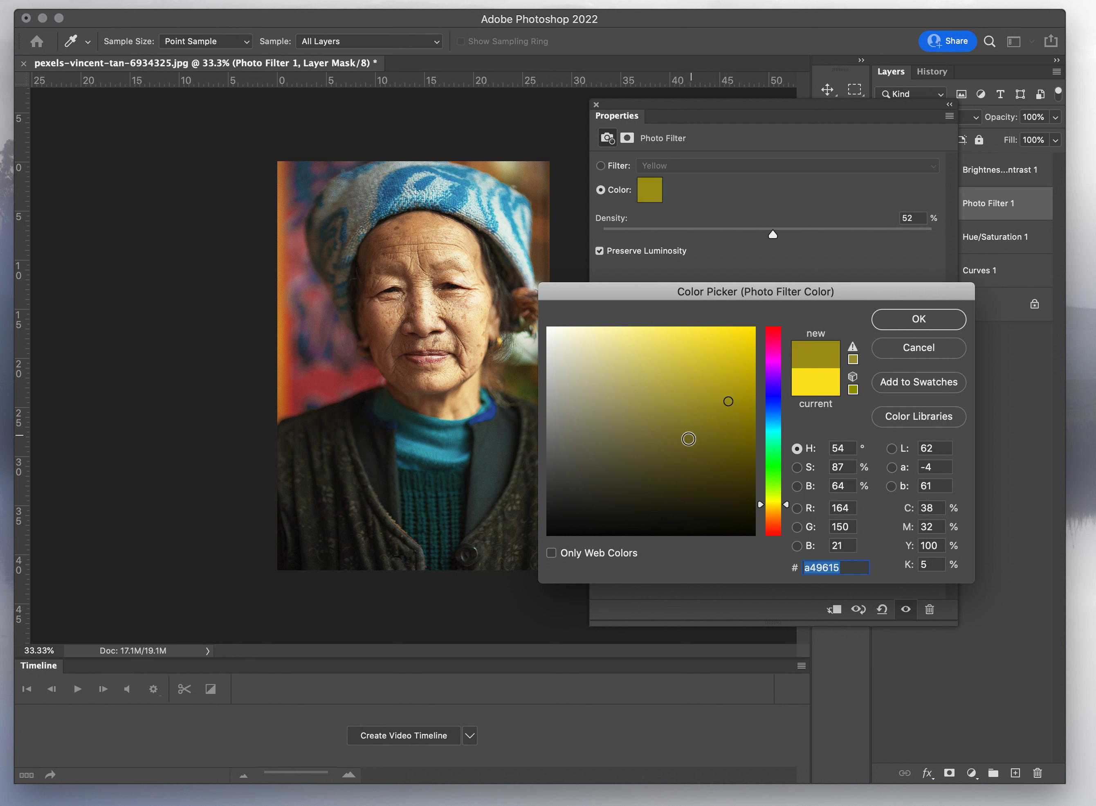
click(657, 432)
drag(774, 504, 773, 517)
click(713, 398)
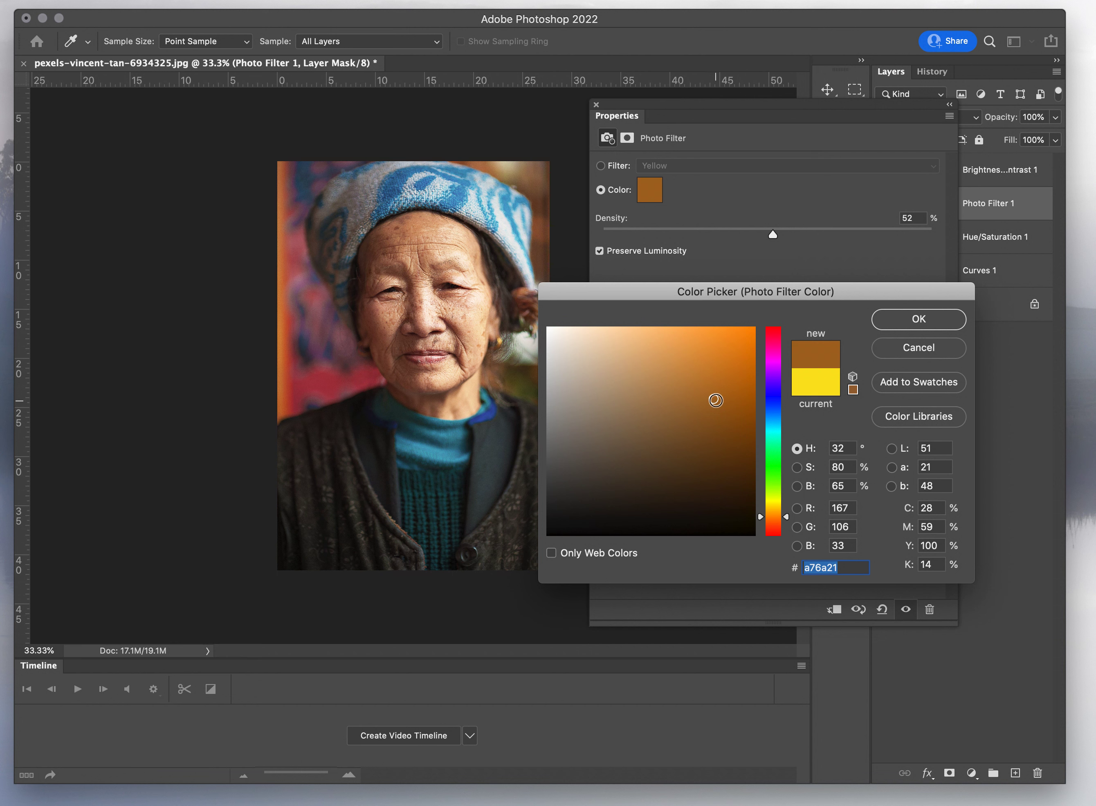
click(713, 511)
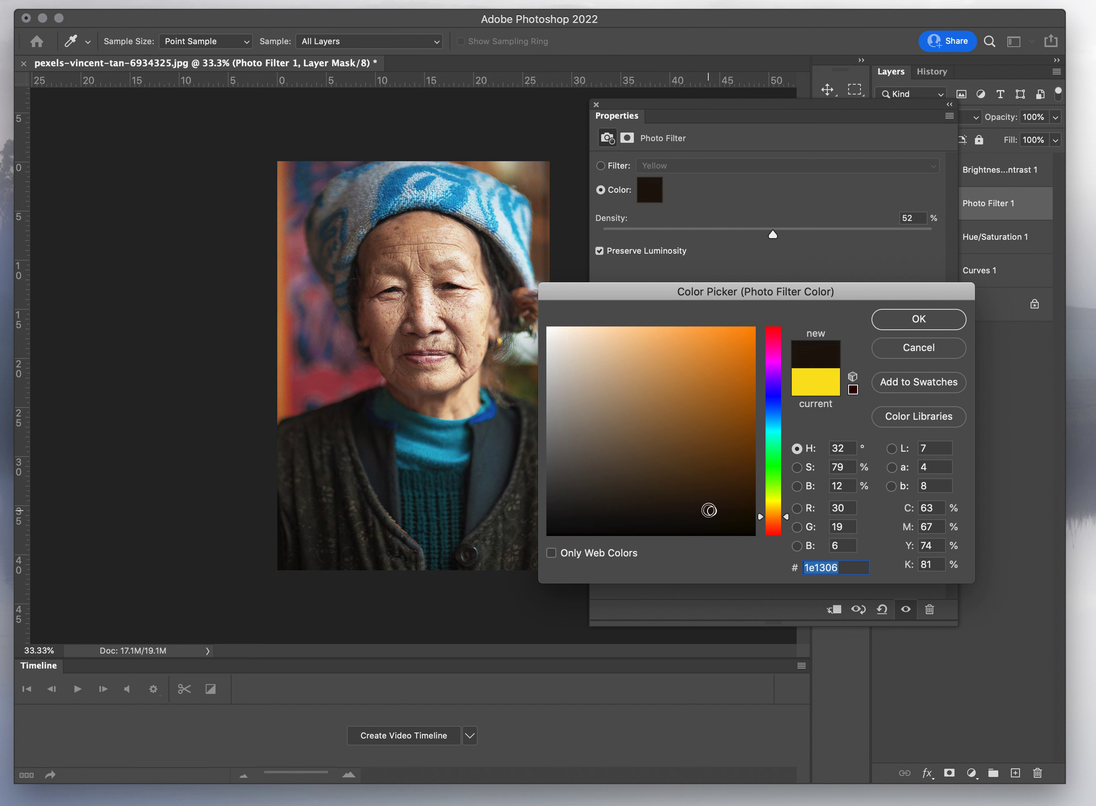
click(677, 495)
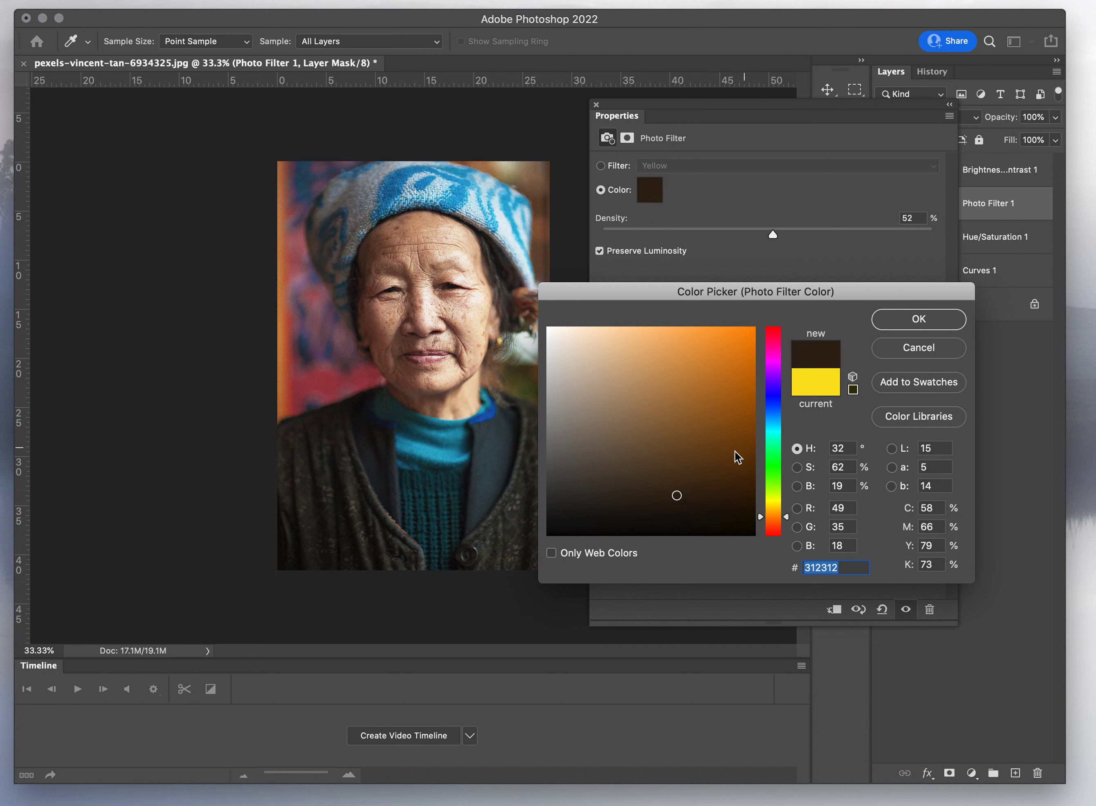
click(738, 527)
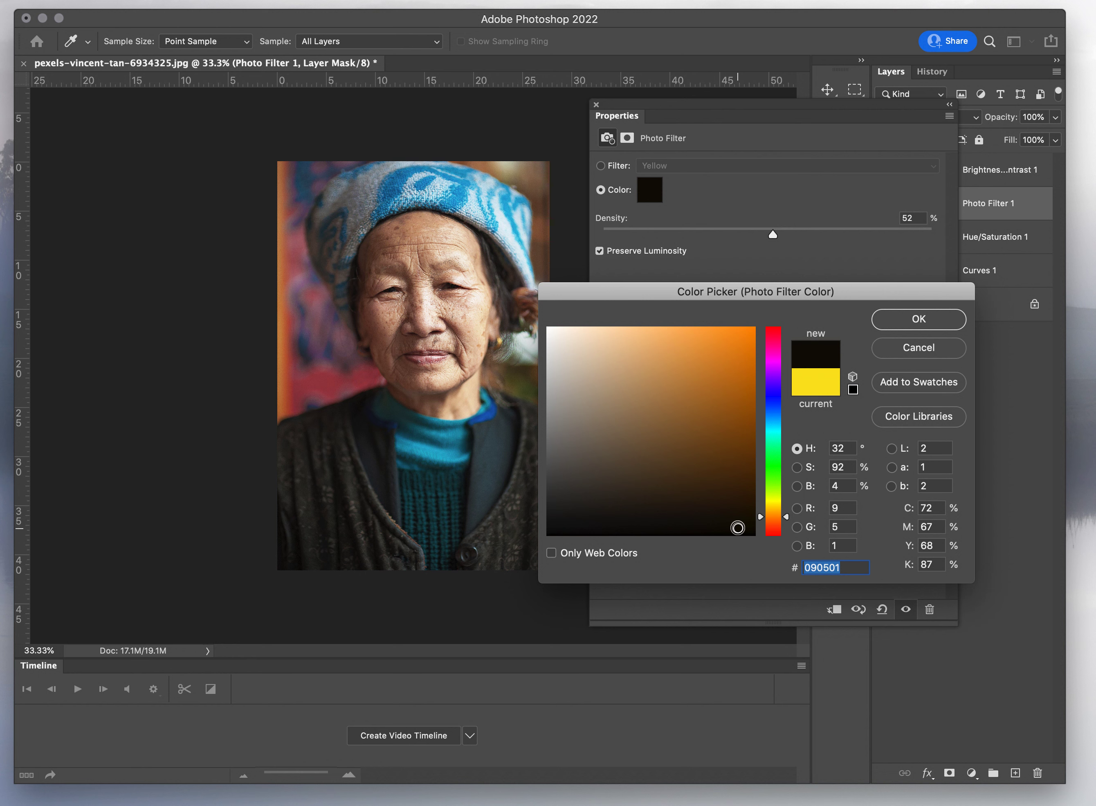
click(729, 408)
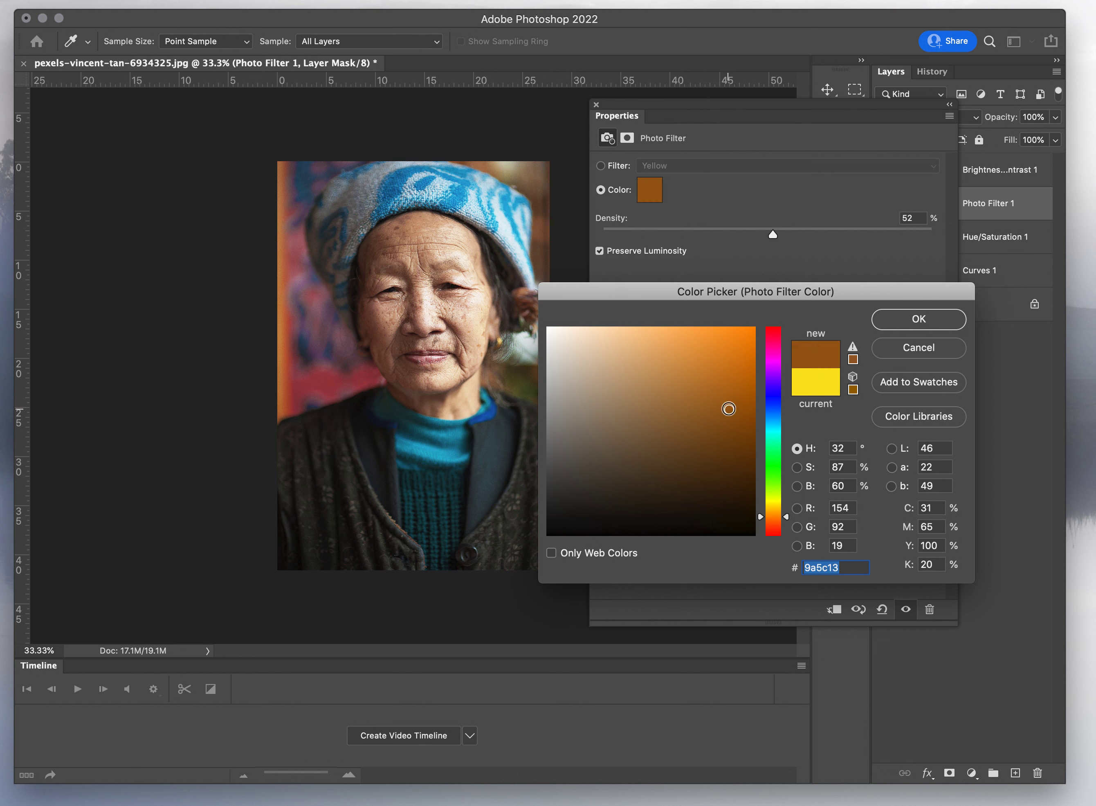
click(738, 452)
click(774, 445)
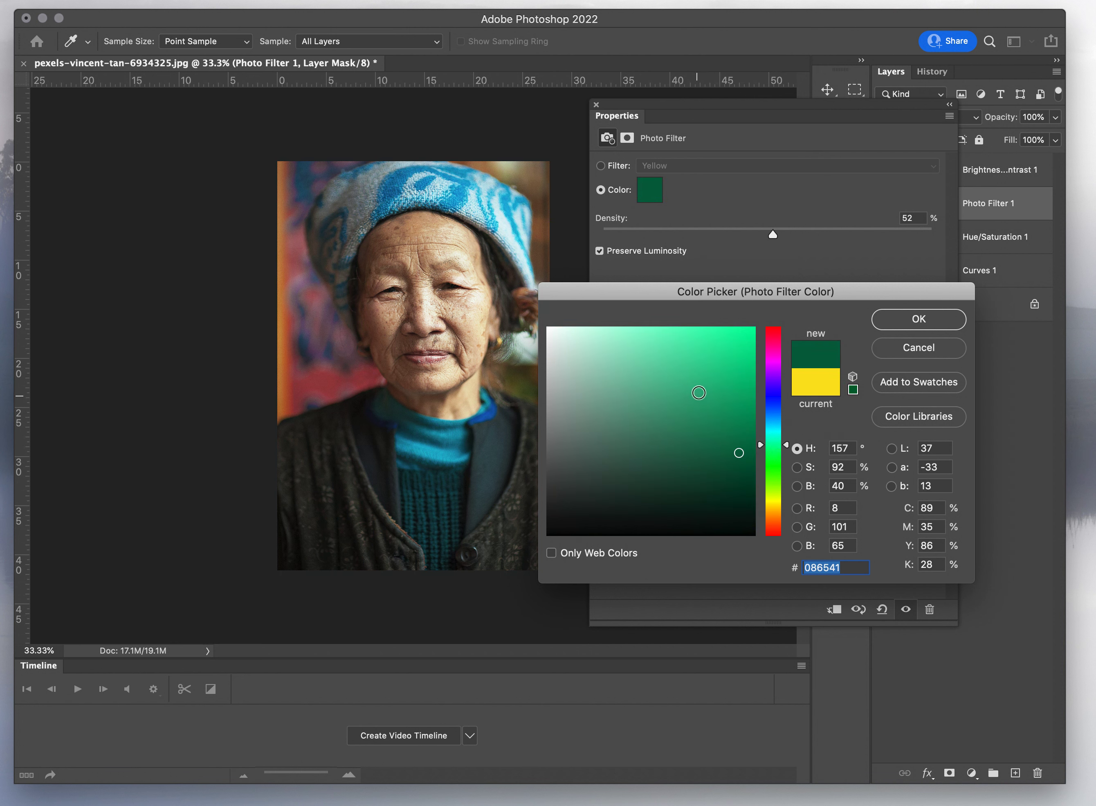
click(705, 384)
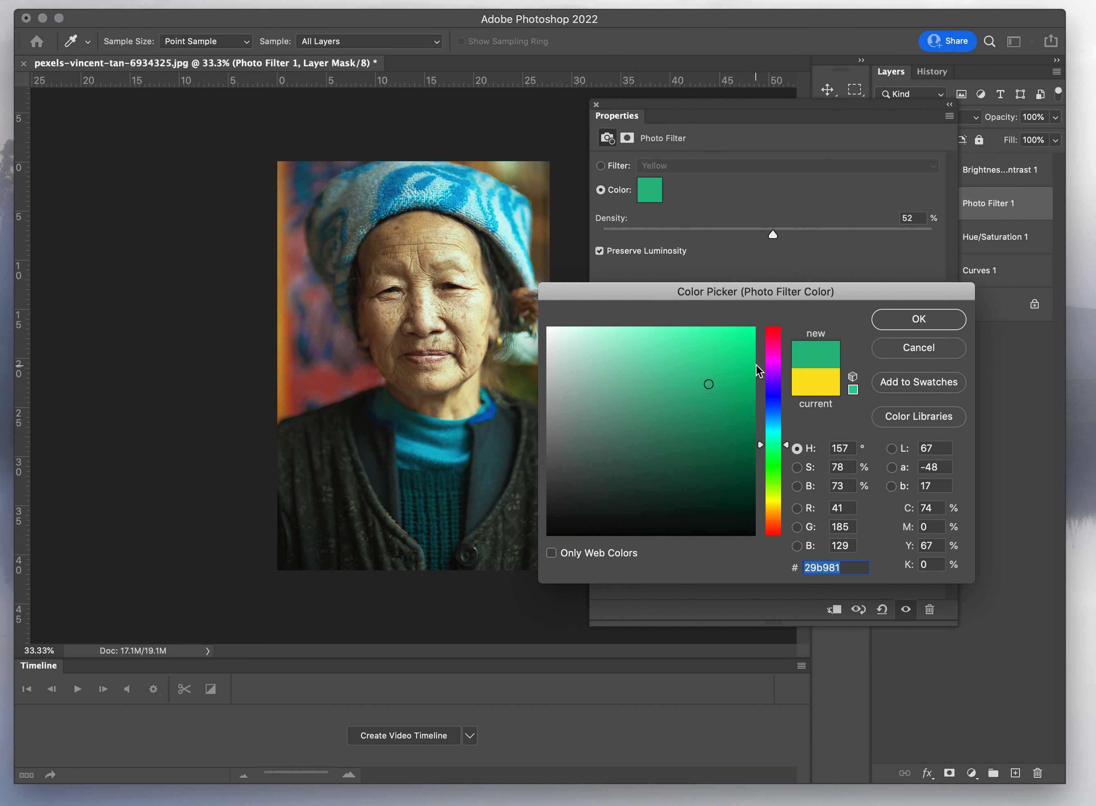
click(915, 351)
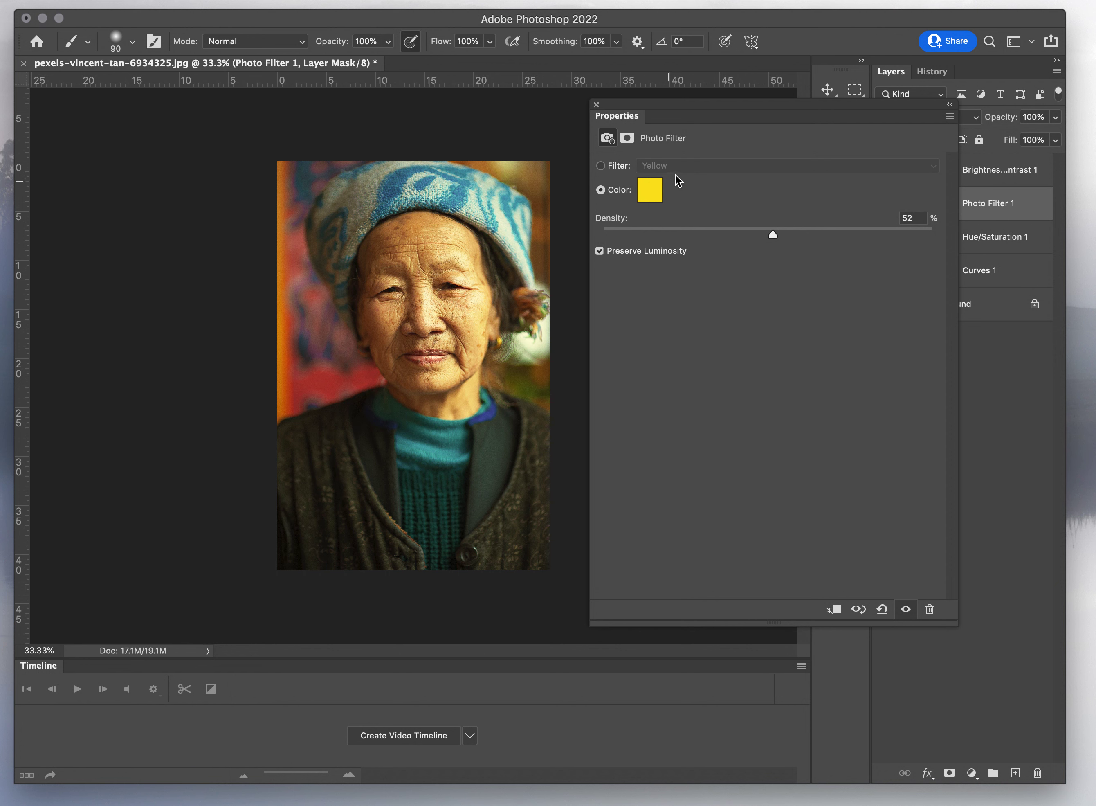
Switch the Photo Filter back to the preset Yellow filter and close its properties.
click(615, 166)
click(679, 165)
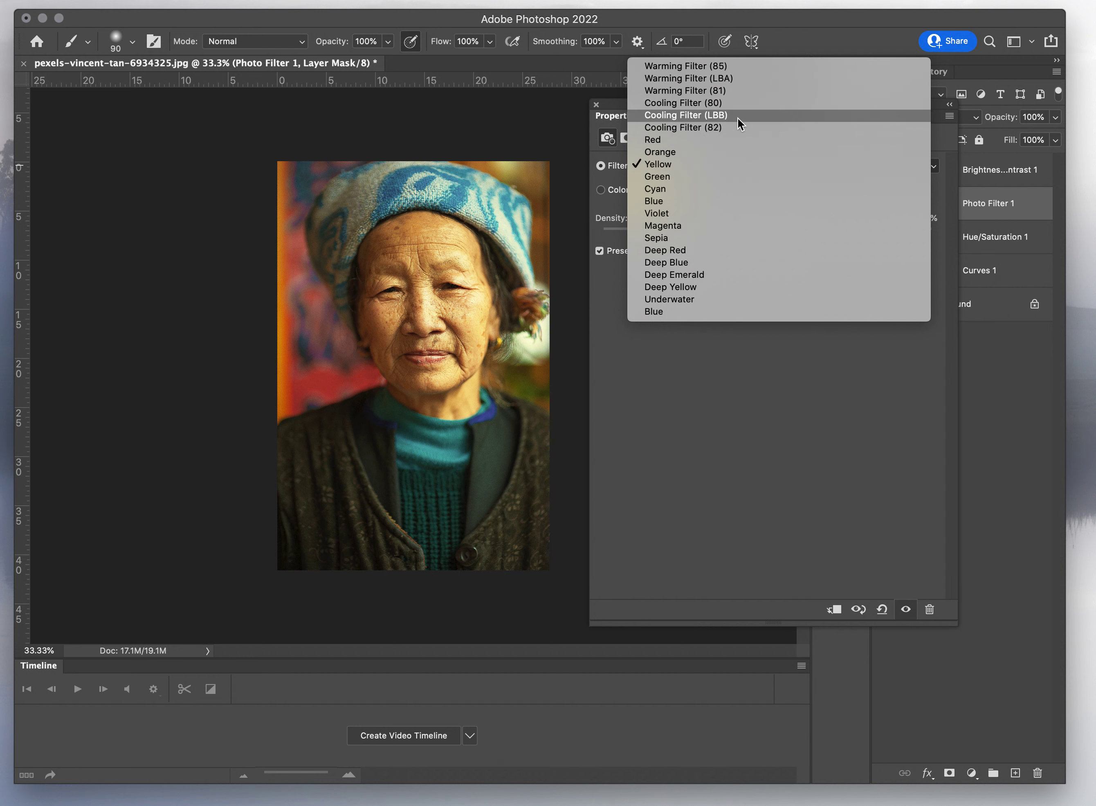
click(751, 421)
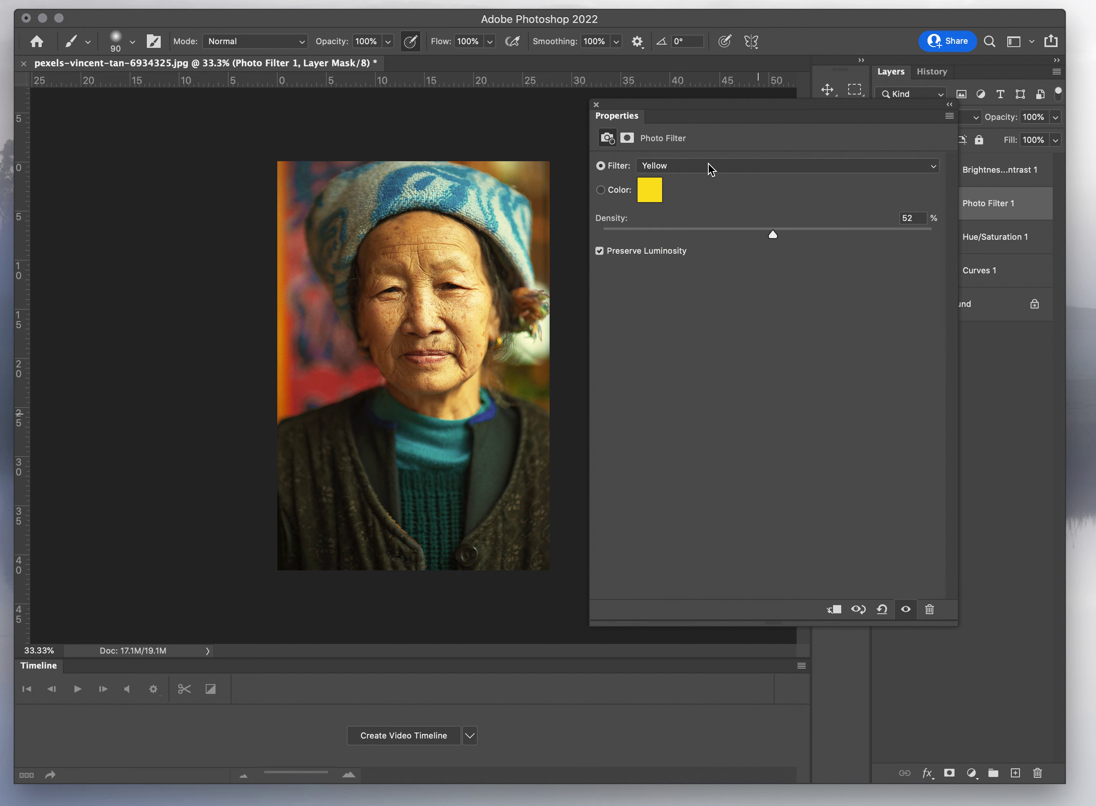
click(597, 104)
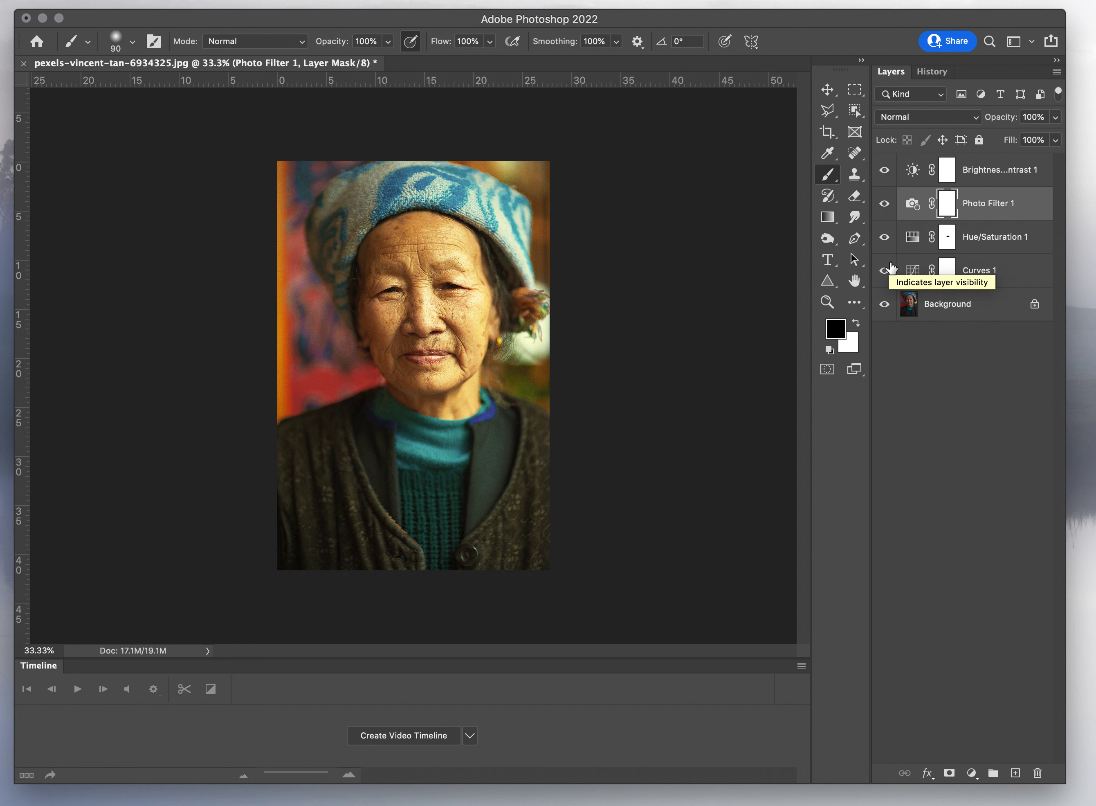
Hide the Photo Filter 1 layer and add a Levels adjustment layer above it.
click(885, 204)
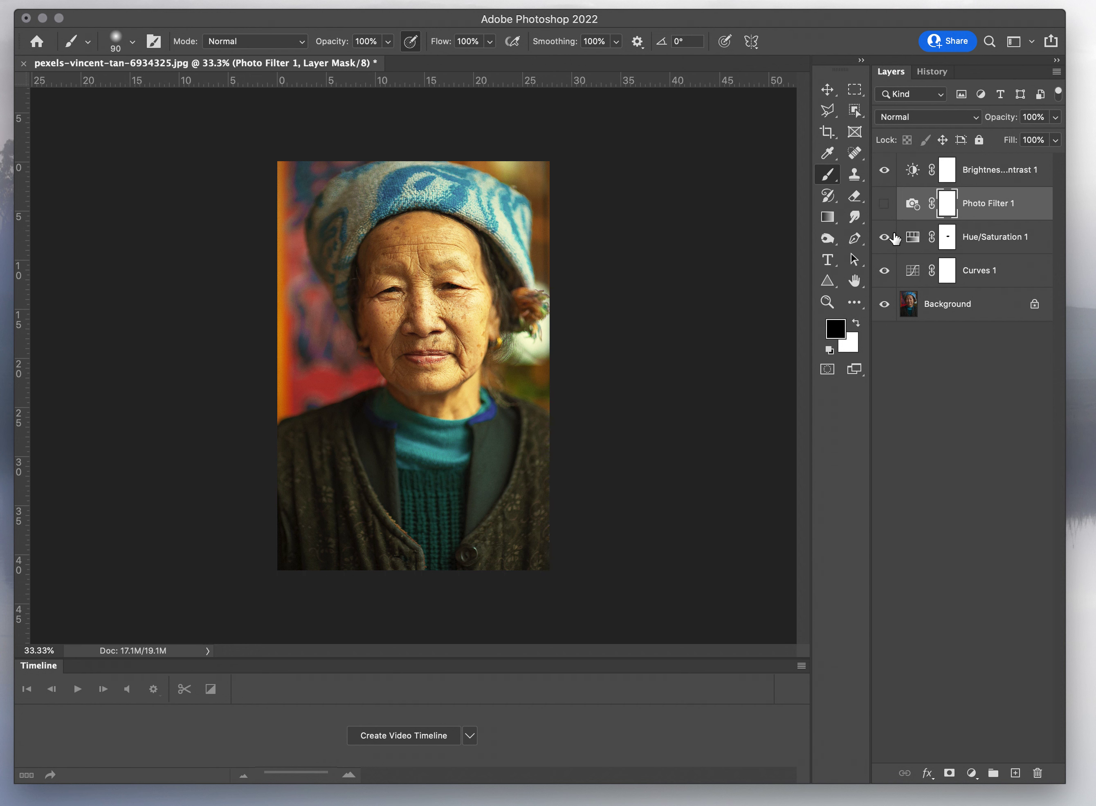
click(970, 773)
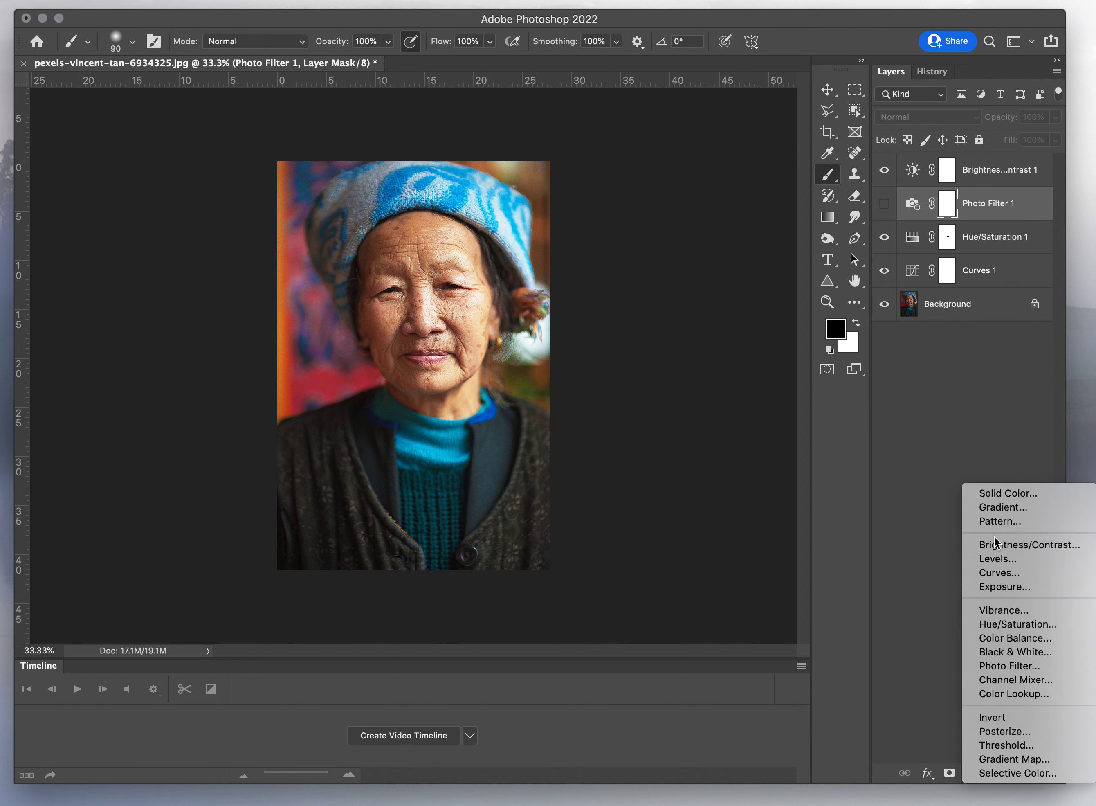
click(991, 559)
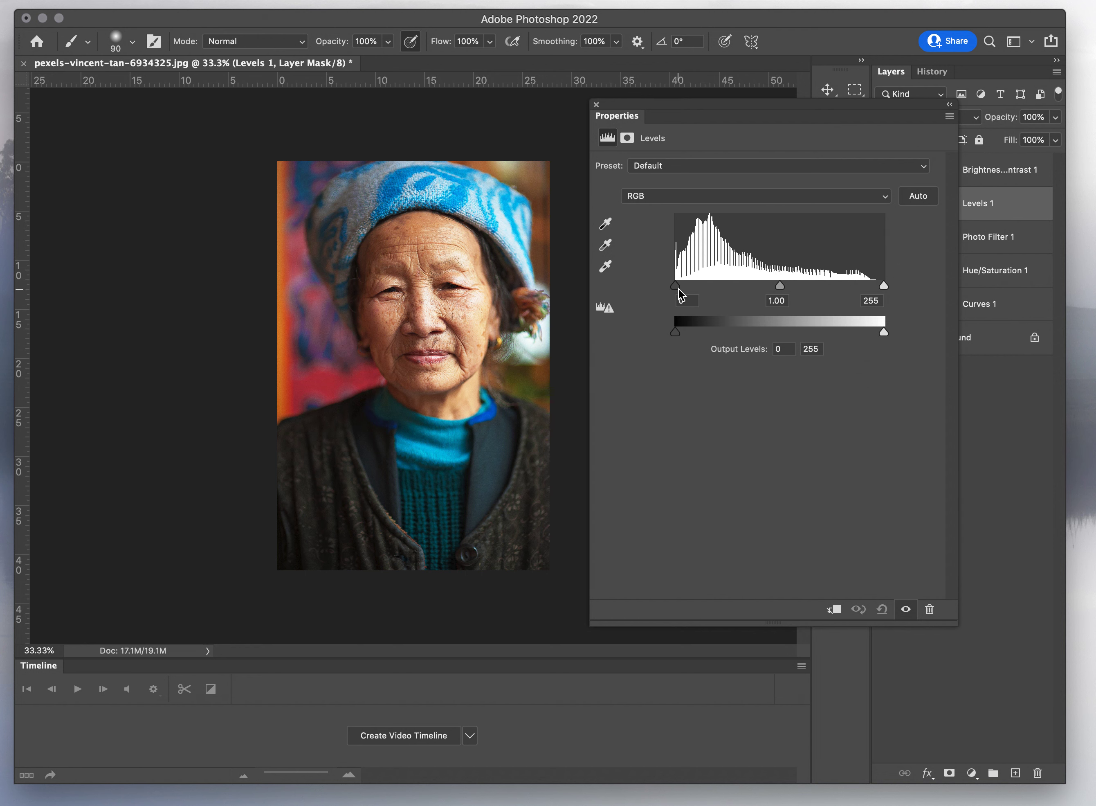
Try brightening the Levels midtones to 1.38, and set the midtone value back to 1.
drag(780, 286, 756, 290)
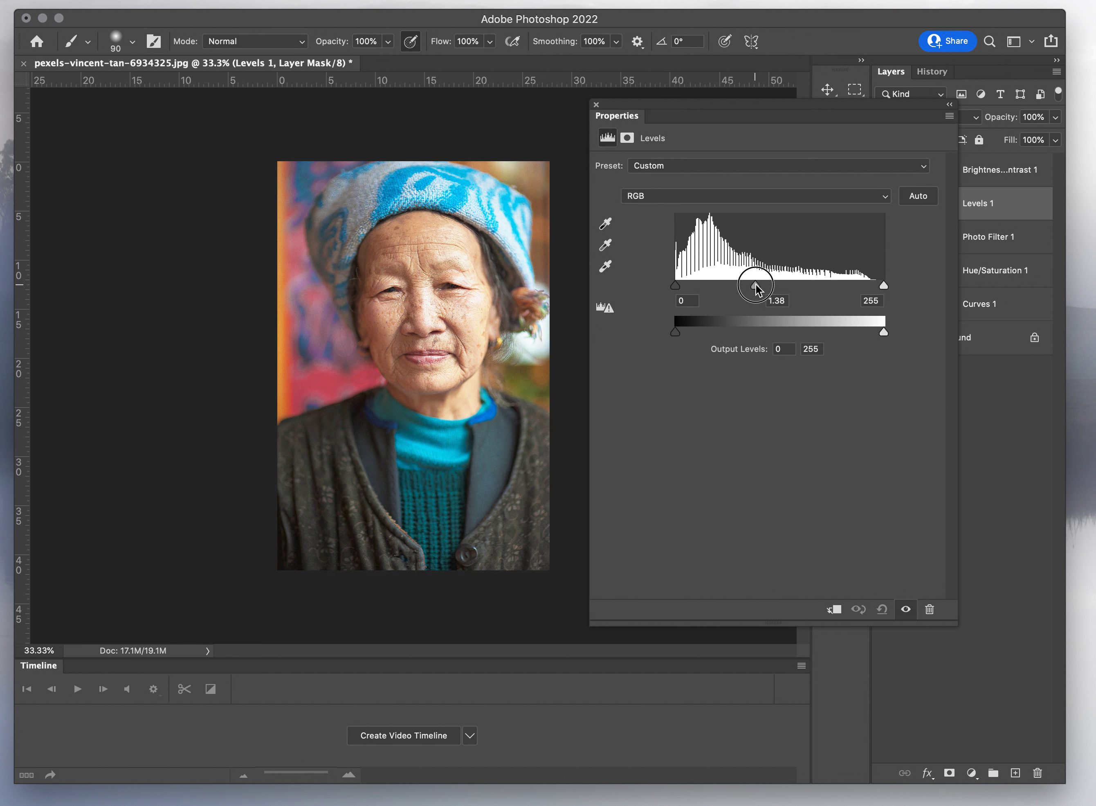
mouse_move(756, 284)
mouse_down()
mouse_move(811, 293)
mouse_move(776, 287)
mouse_up()
double_click(777, 301)
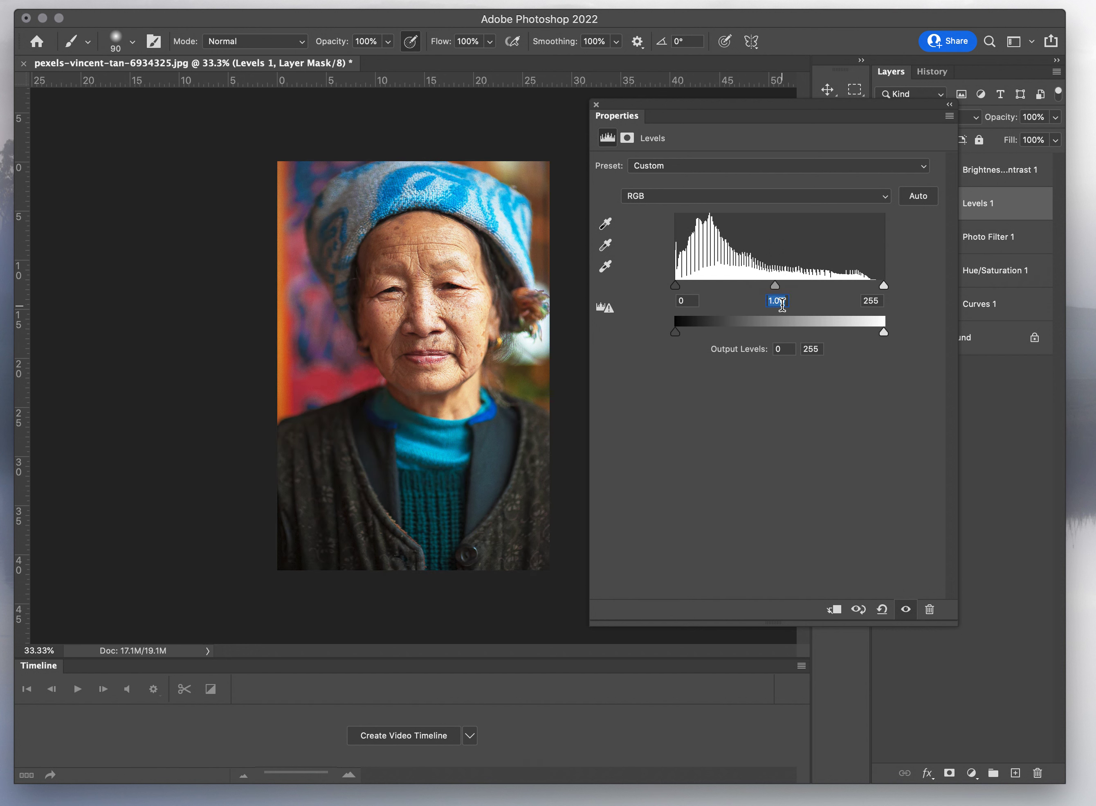
text(1)
Try a lower Levels white point, restore the full input range, and close the Levels properties.
drag(883, 285, 875, 287)
drag(875, 287, 904, 286)
drag(675, 286, 647, 291)
click(597, 106)
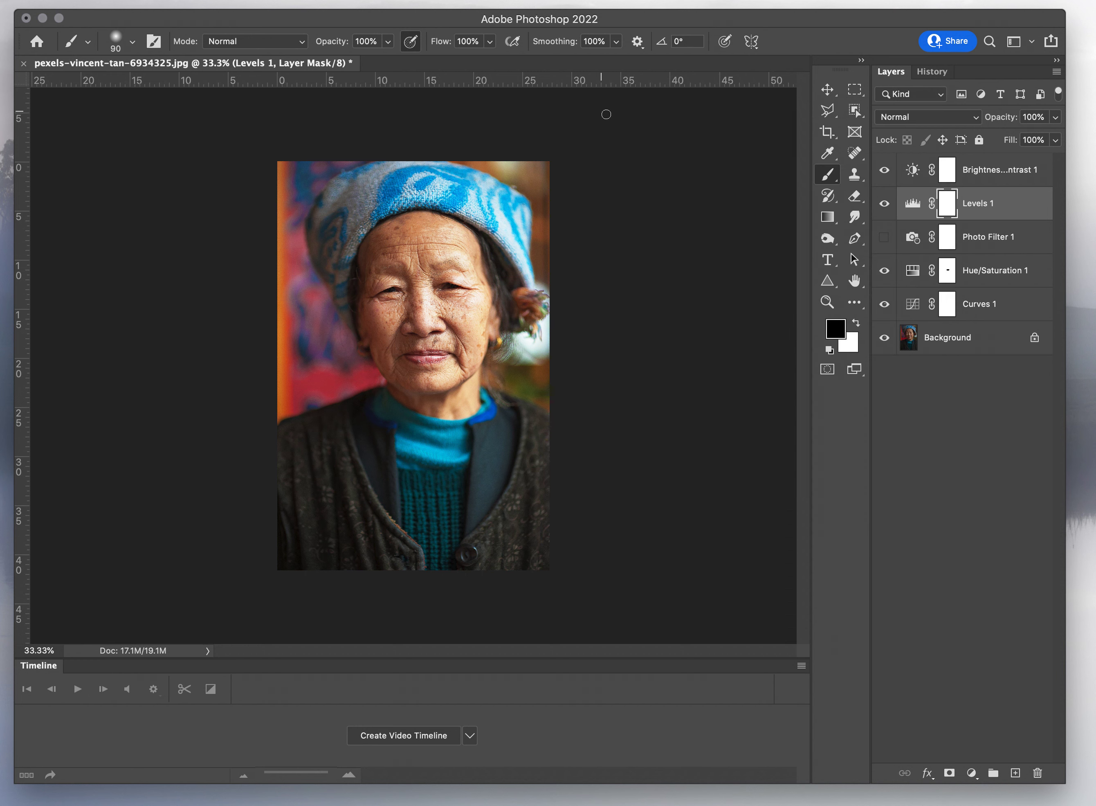
Delete the Levels 1 adjustment layer and turn the visibility of Photo Filter 1 back on.
drag(1011, 214, 1038, 773)
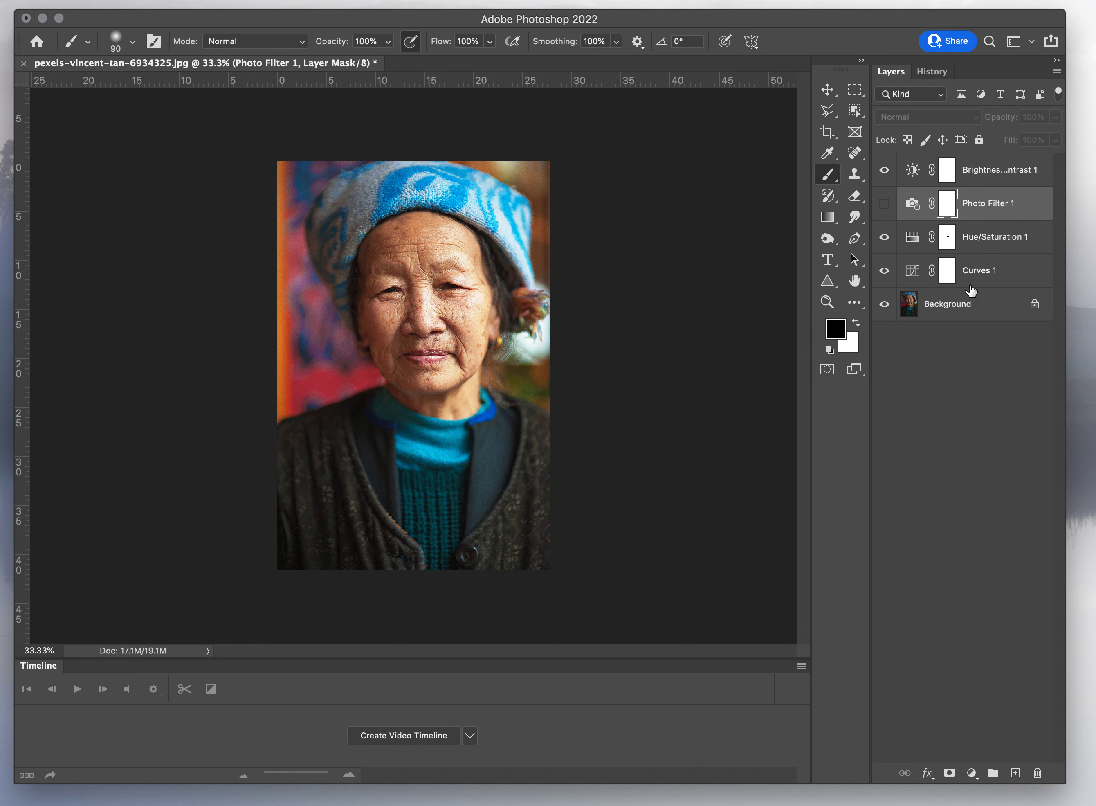
click(881, 207)
click(882, 208)
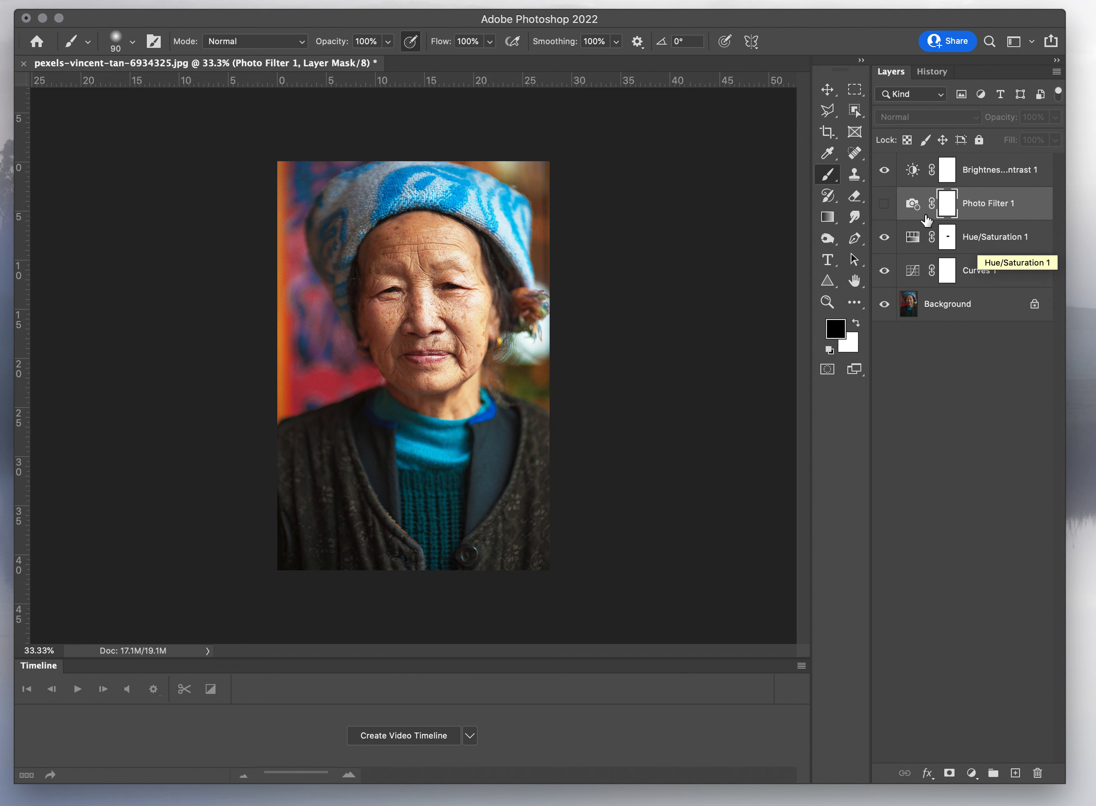
click(884, 204)
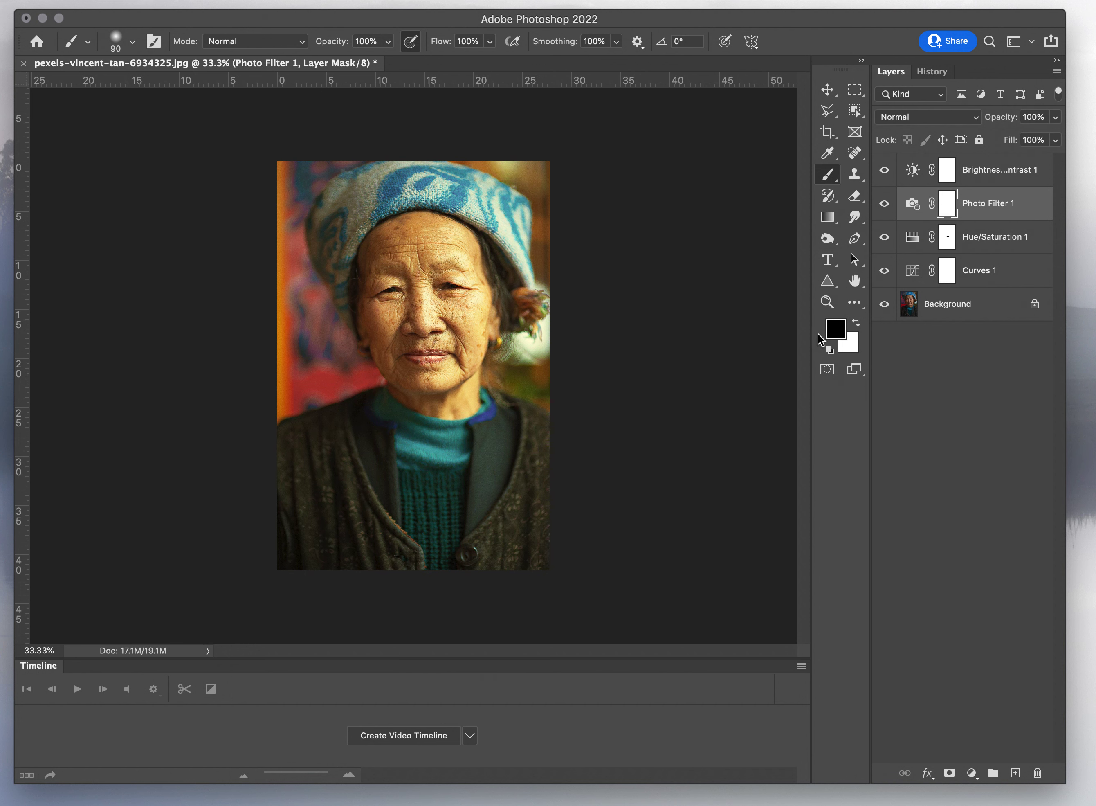